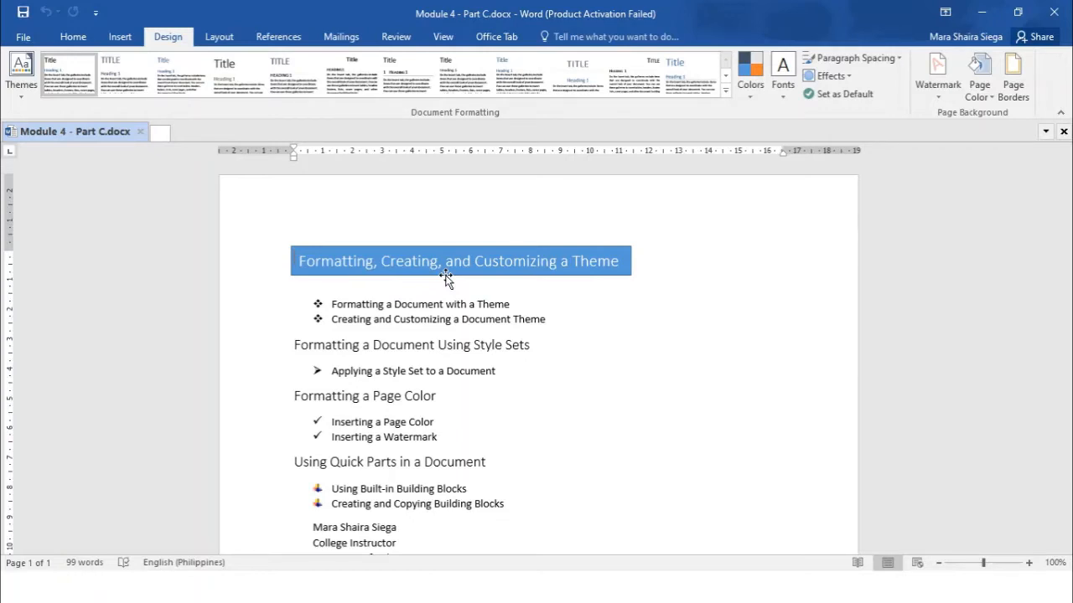
Apply the Savon theme to the whole document.
scroll(690, 261, "down", 1)
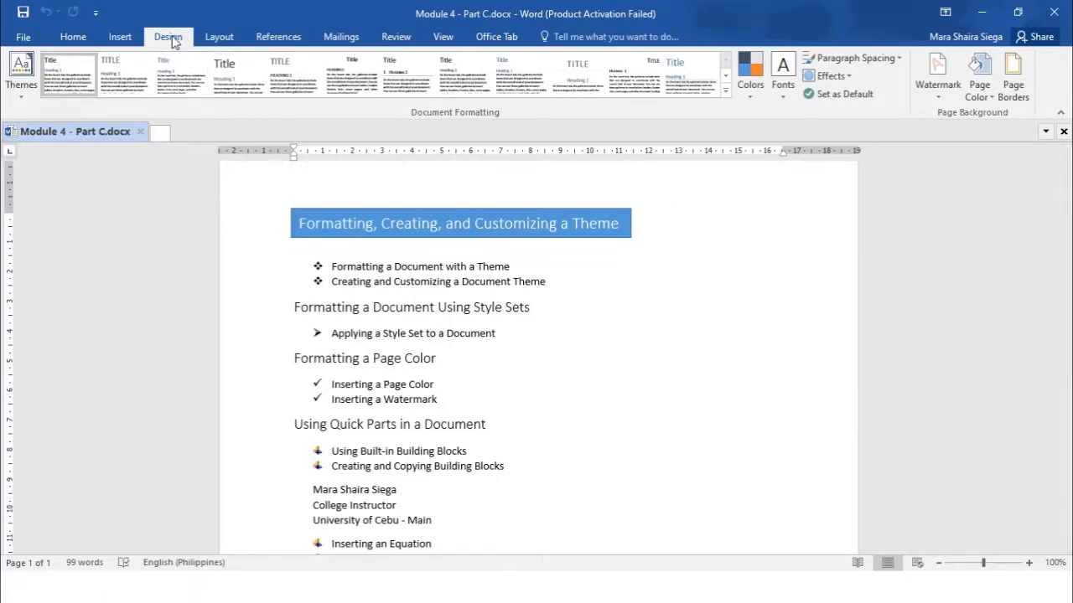
left_click(21, 97)
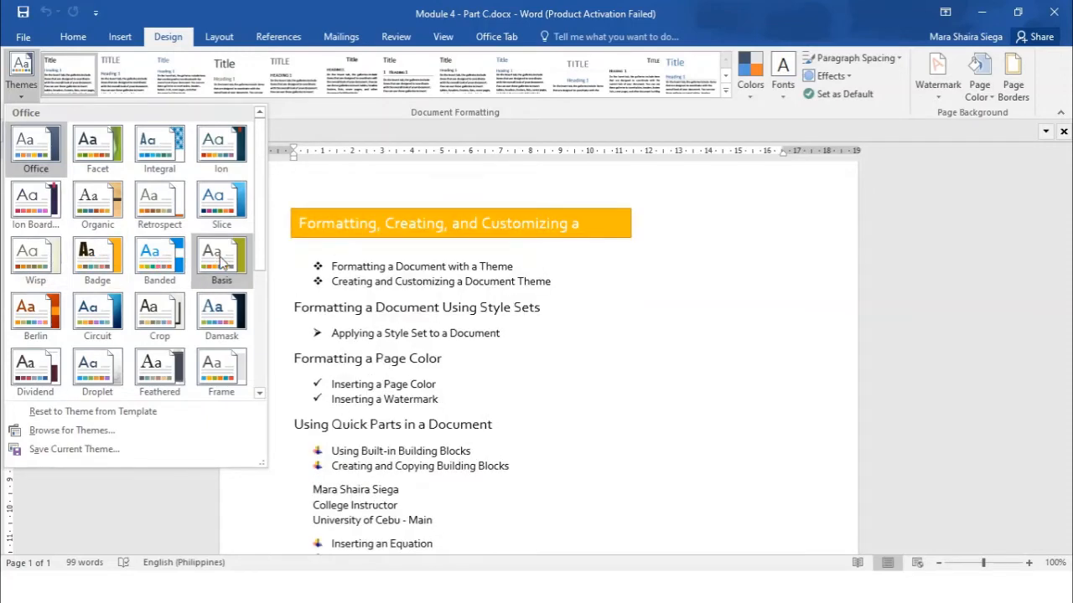
scroll(164, 302, "down", 3)
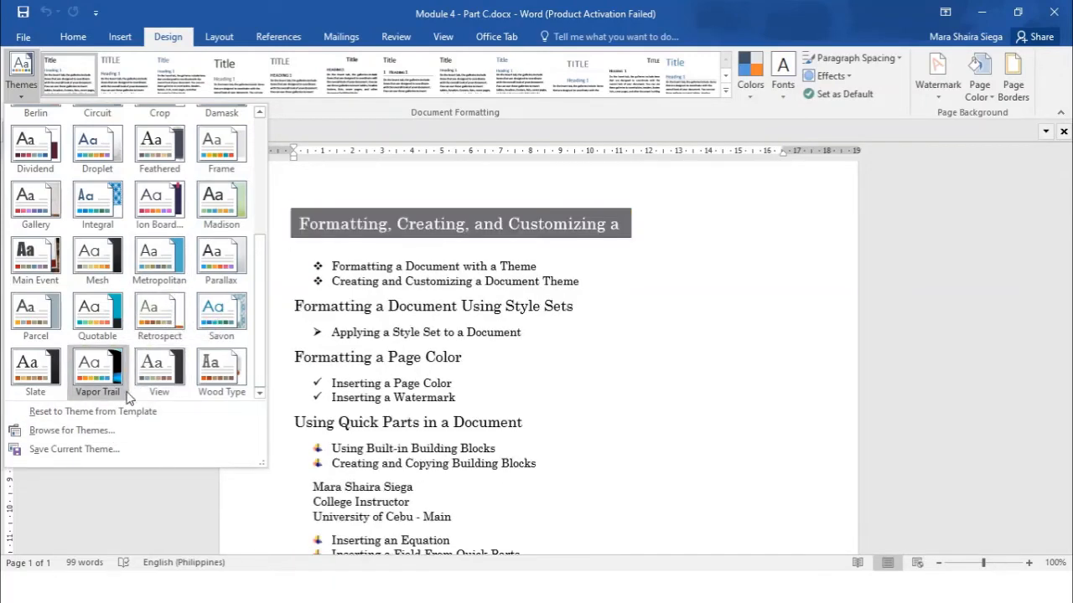
scroll(139, 360, "up", 3)
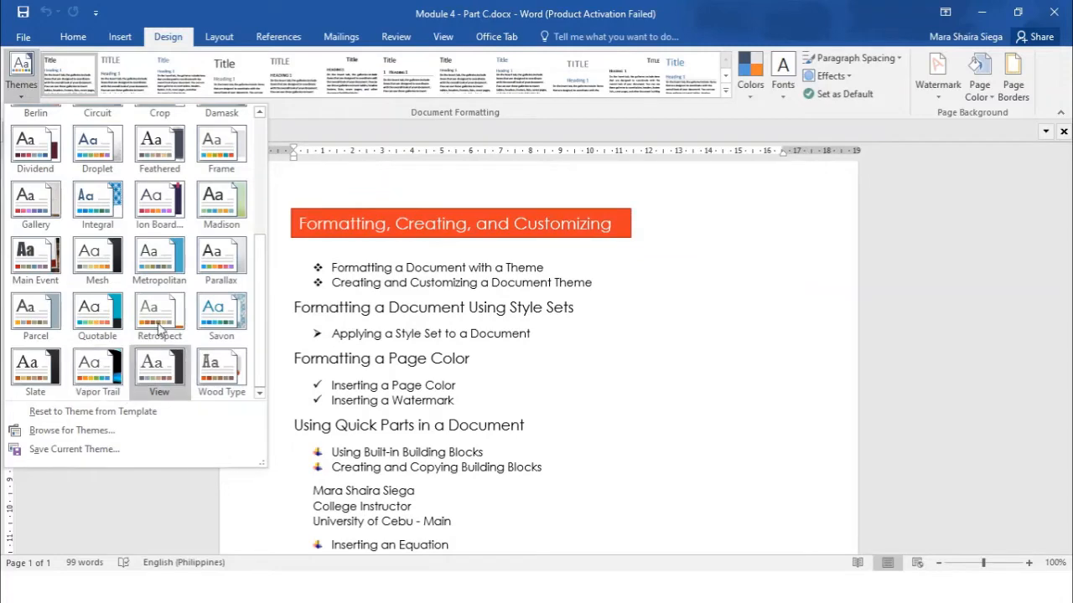
scroll(163, 327, "up", 1)
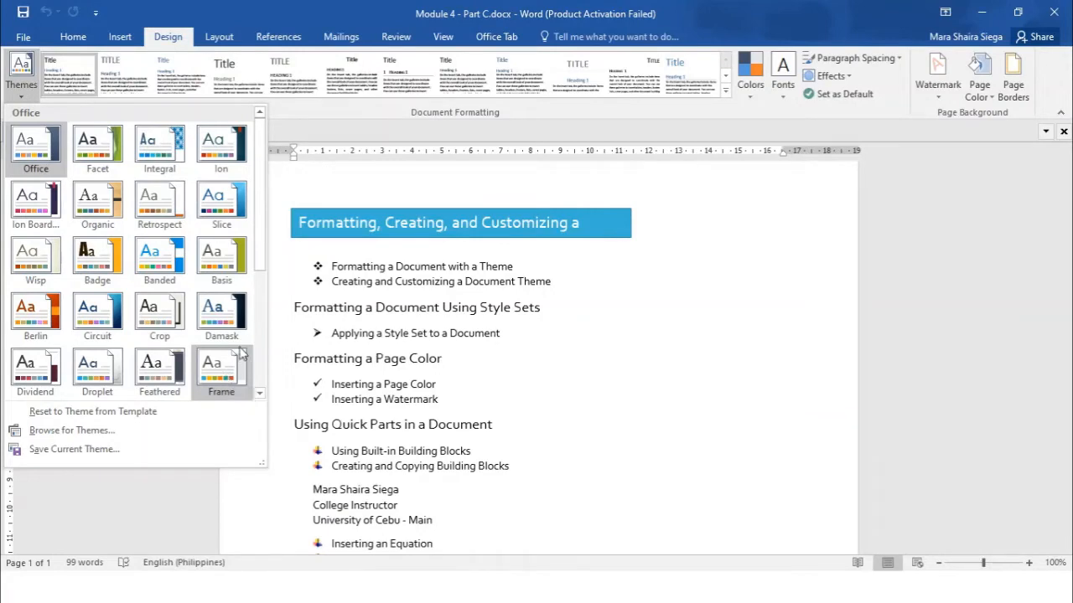
scroll(228, 373, "down", 3)
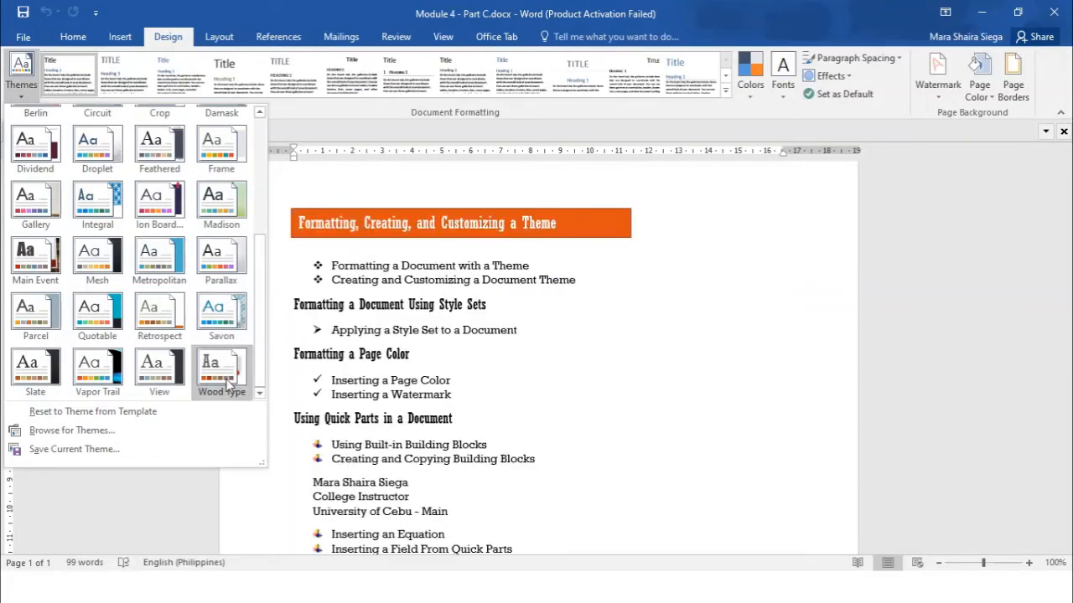
left_click(228, 327)
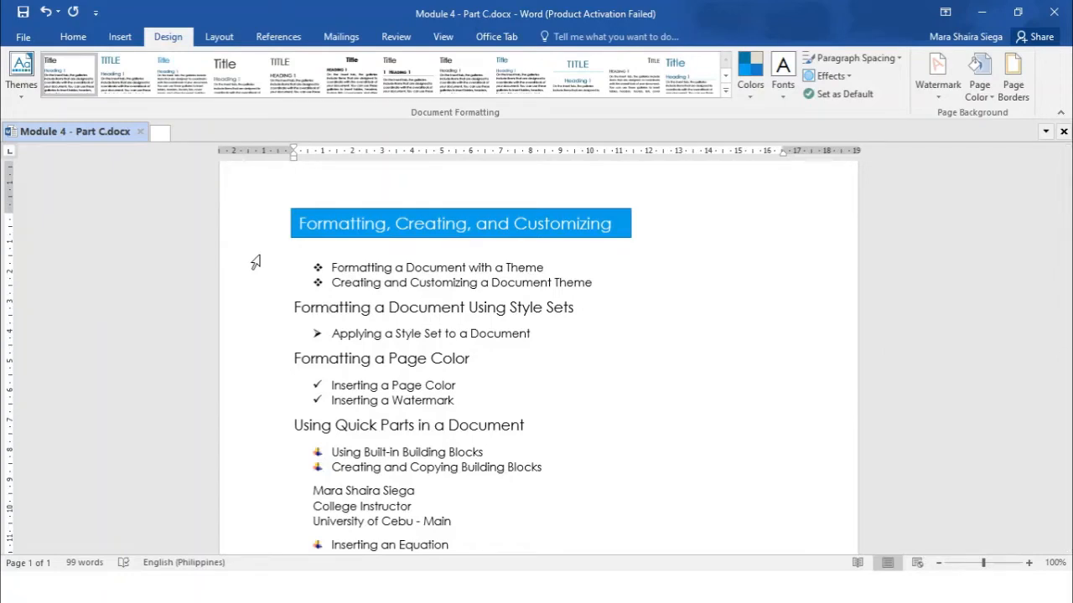
Create a custom theme color set named Custom 1, viewing more colors for Text/Background - Dark 1 without changing it.
left_click(759, 100)
left_click(750, 101)
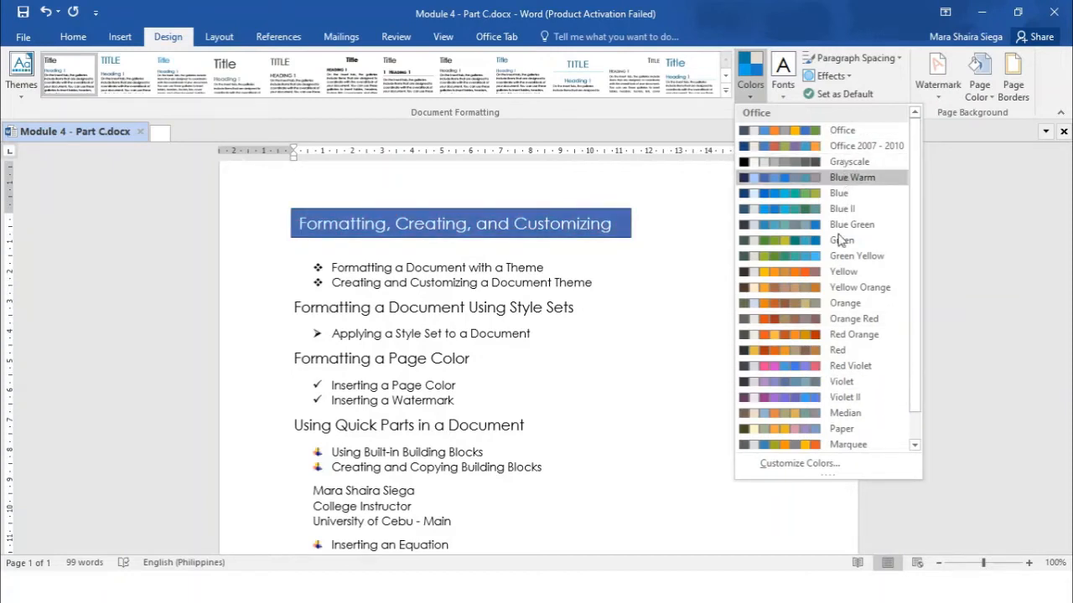
scroll(832, 293, "down", 2)
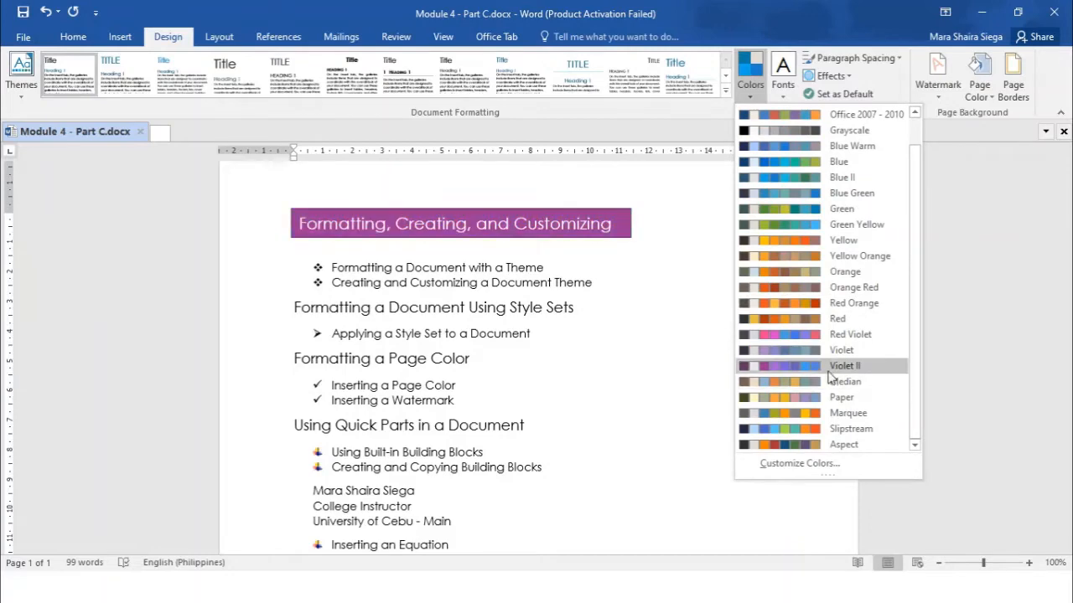
left_click(804, 465)
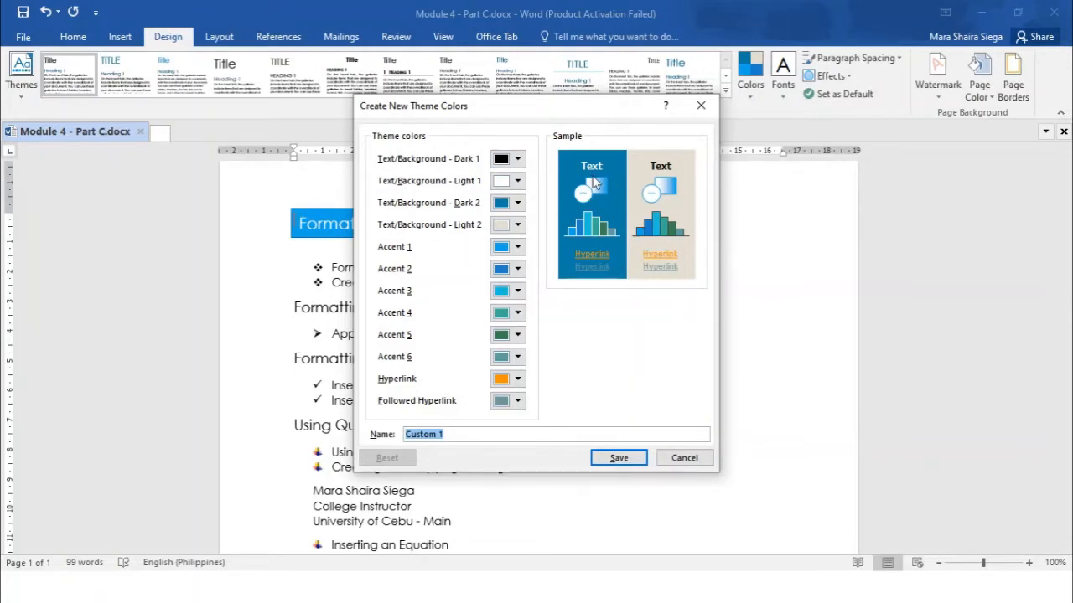
left_click(516, 159)
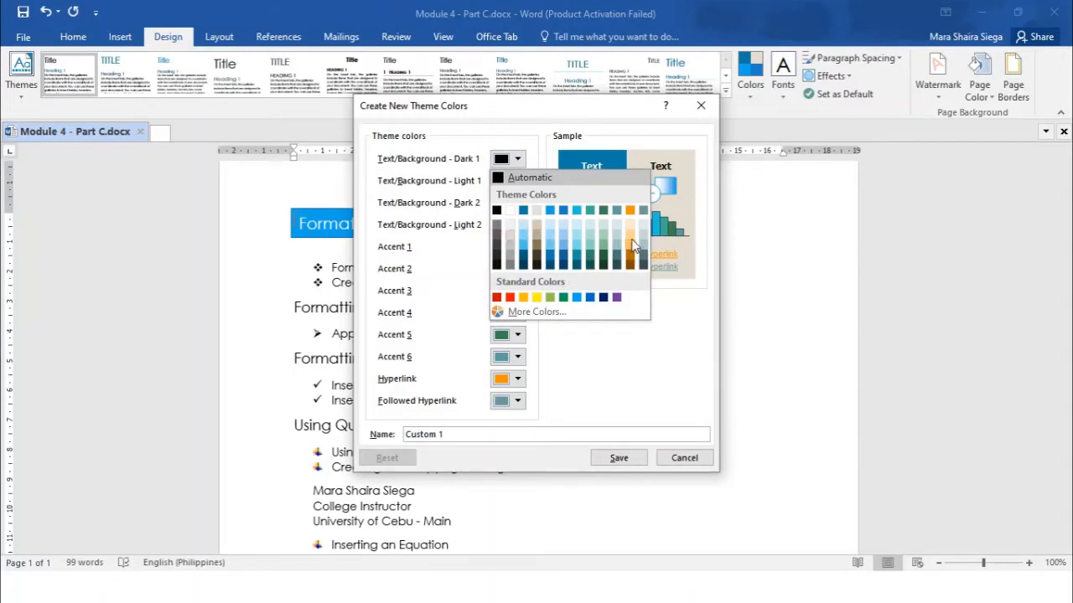
left_click(545, 316)
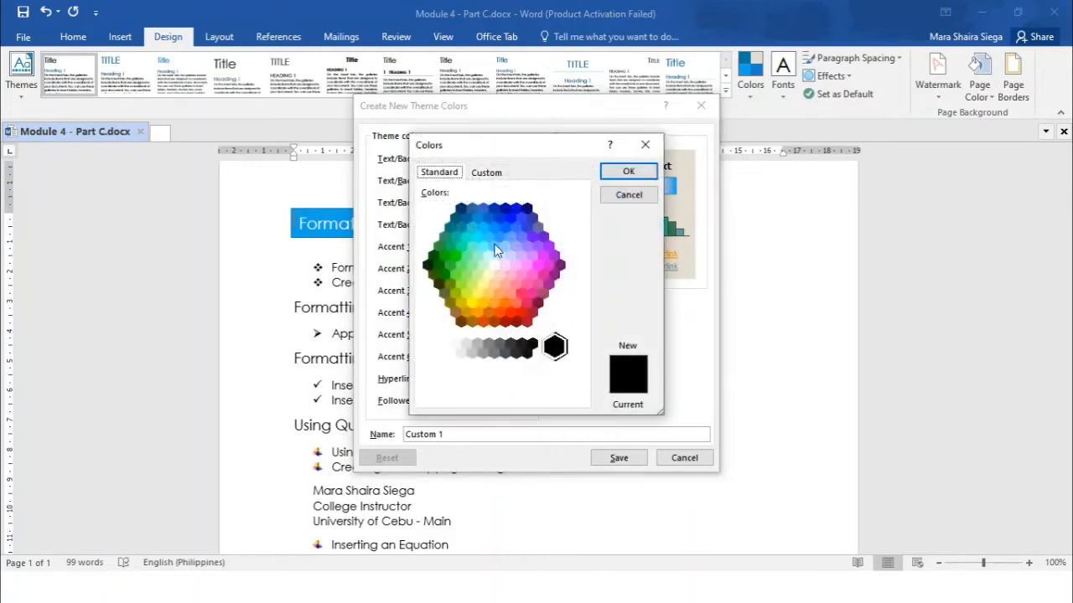
left_click(645, 144)
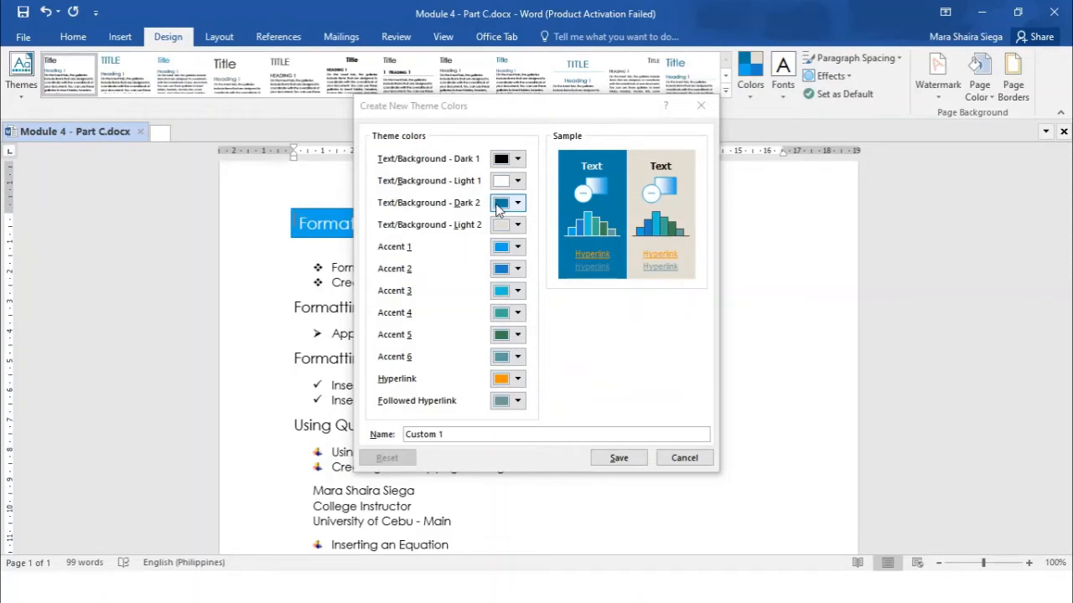
left_click(618, 459)
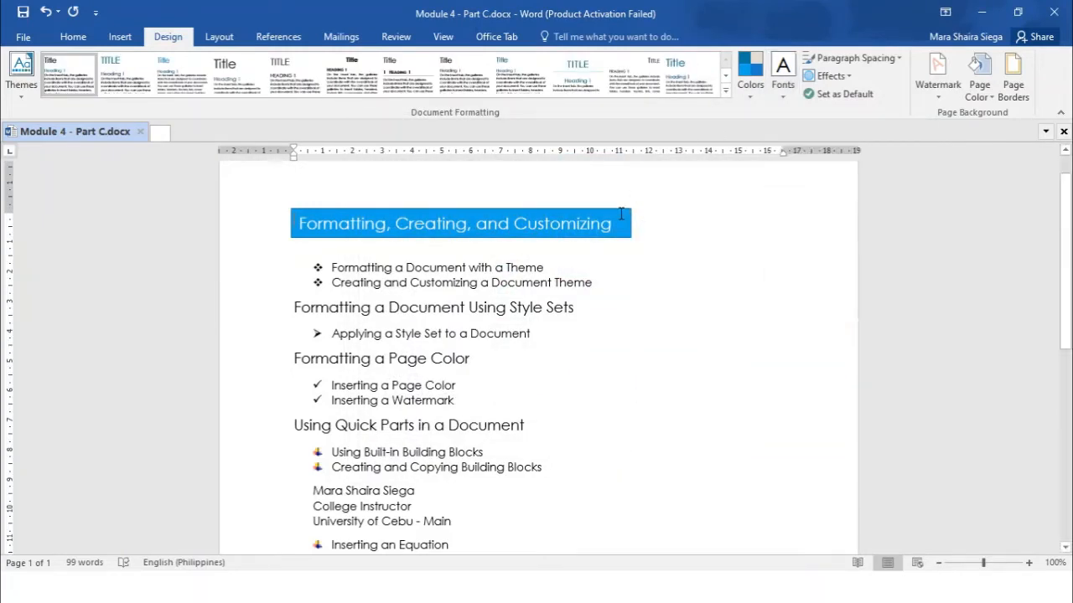
Change the document's theme fonts to the Calibri-Cambria pair.
left_click(784, 97)
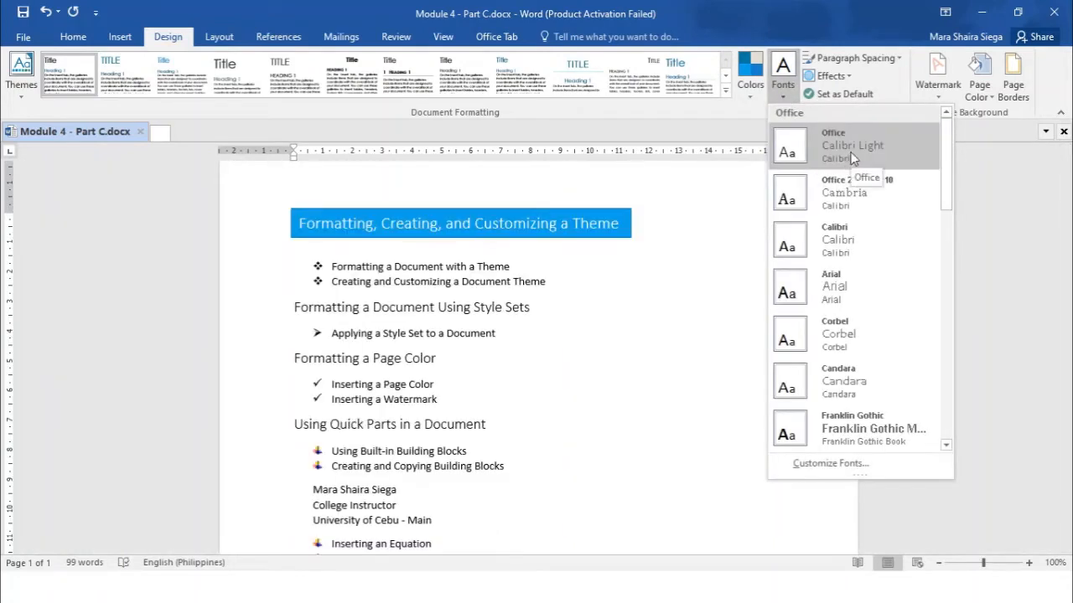
scroll(851, 160, "down", 5)
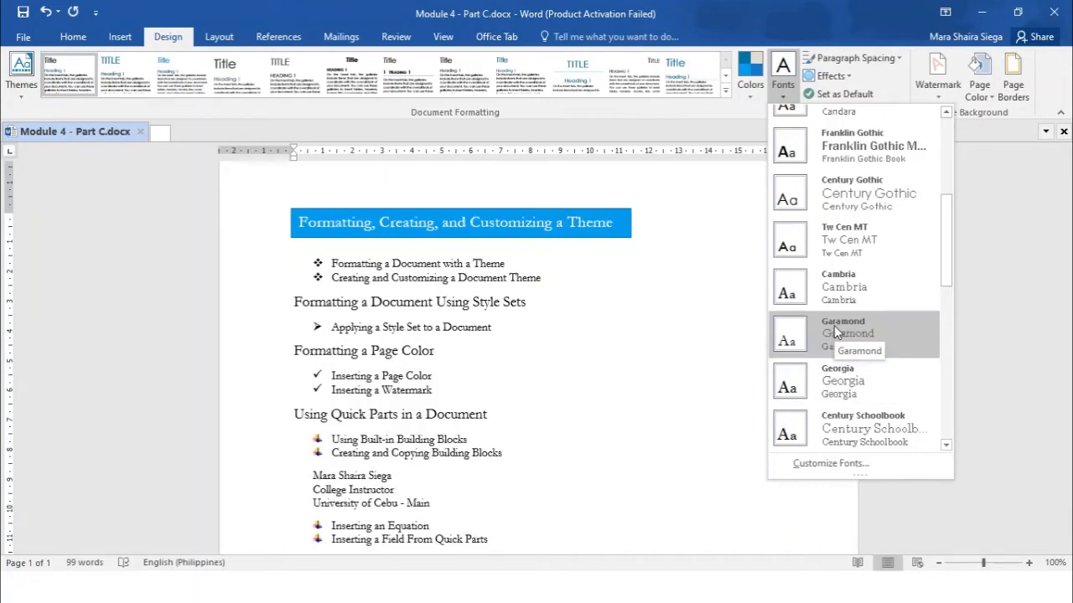
scroll(836, 398, "down", 3)
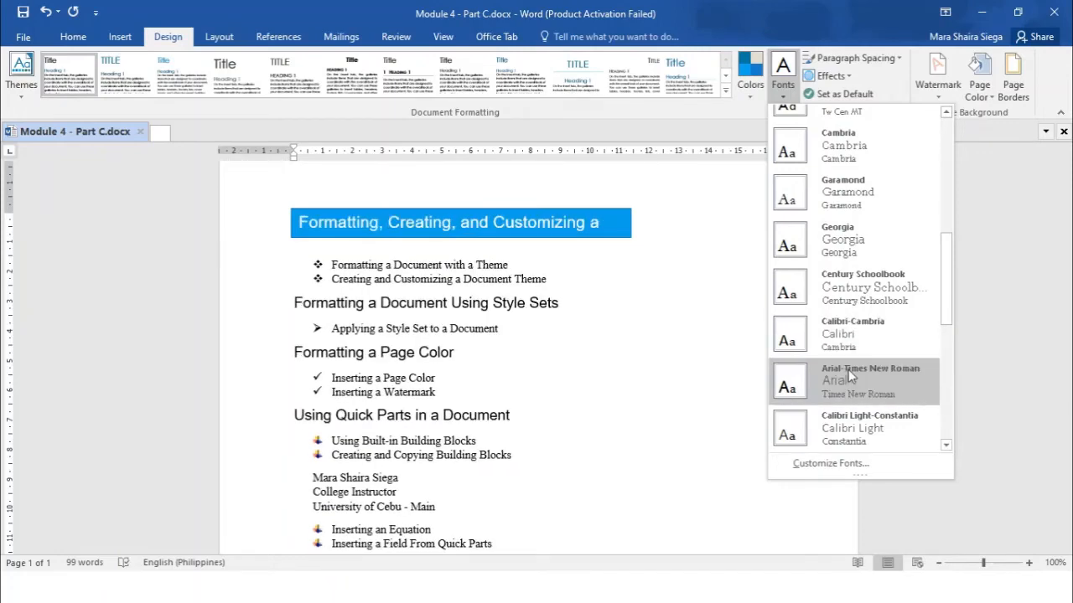
scroll(847, 315, "up", 3)
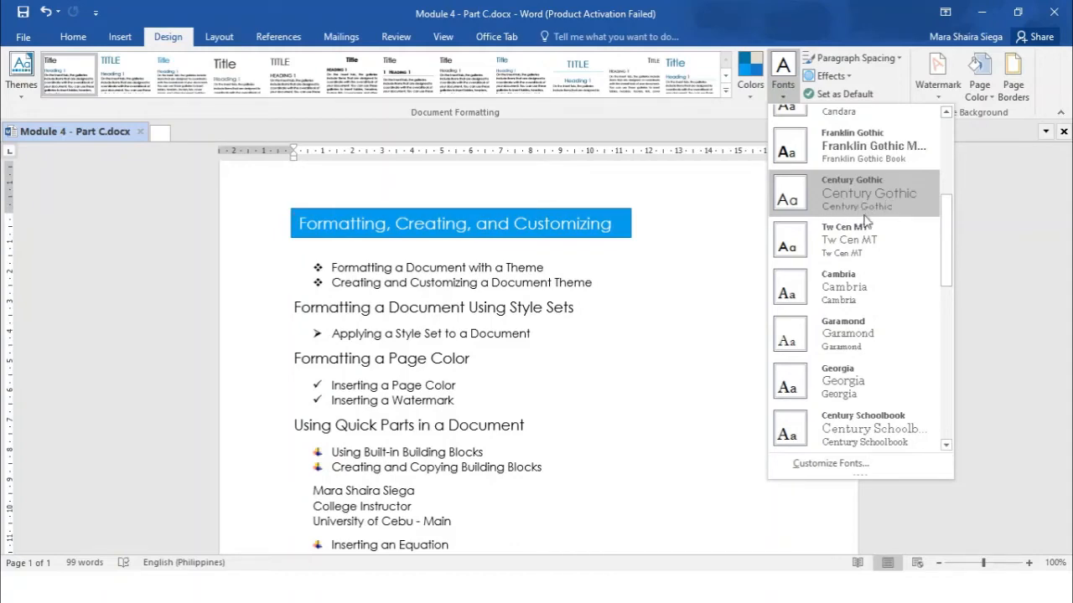
scroll(863, 235, "down", 3)
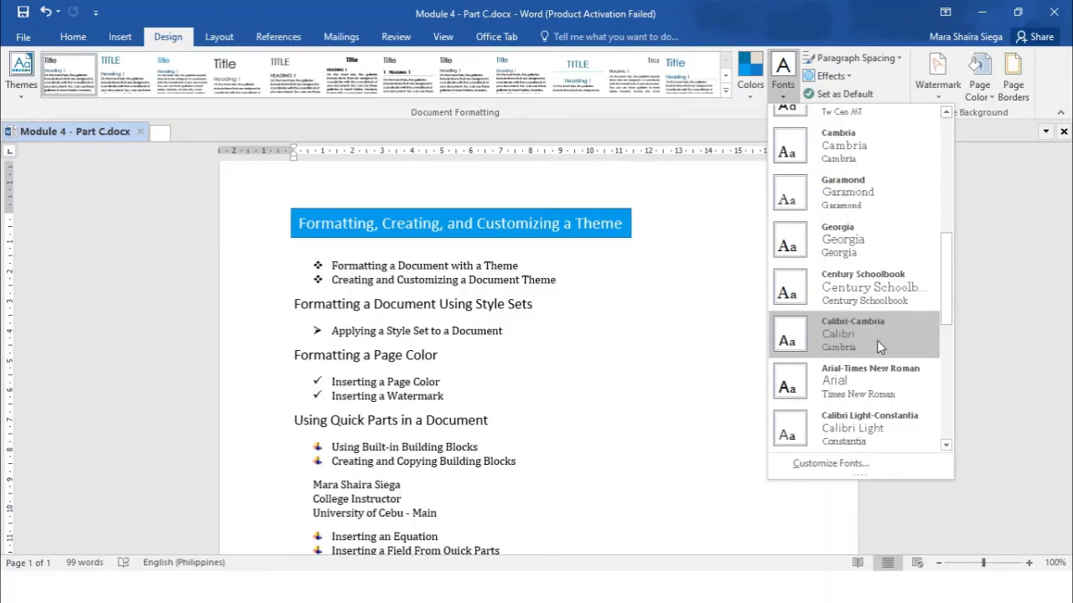
left_click(852, 337)
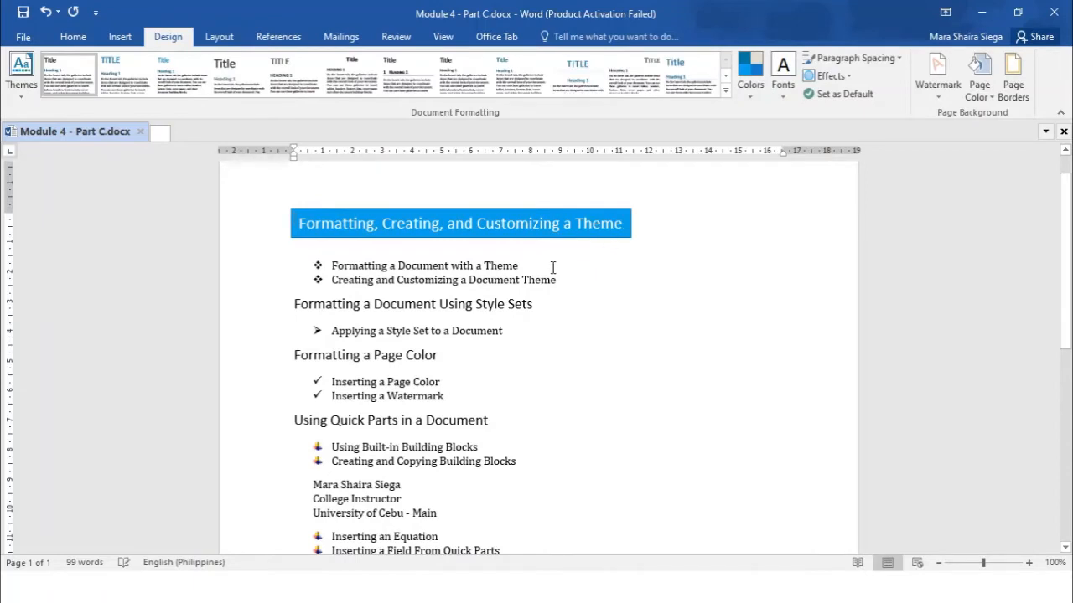
left_click(781, 100)
scroll(868, 261, "down", 10)
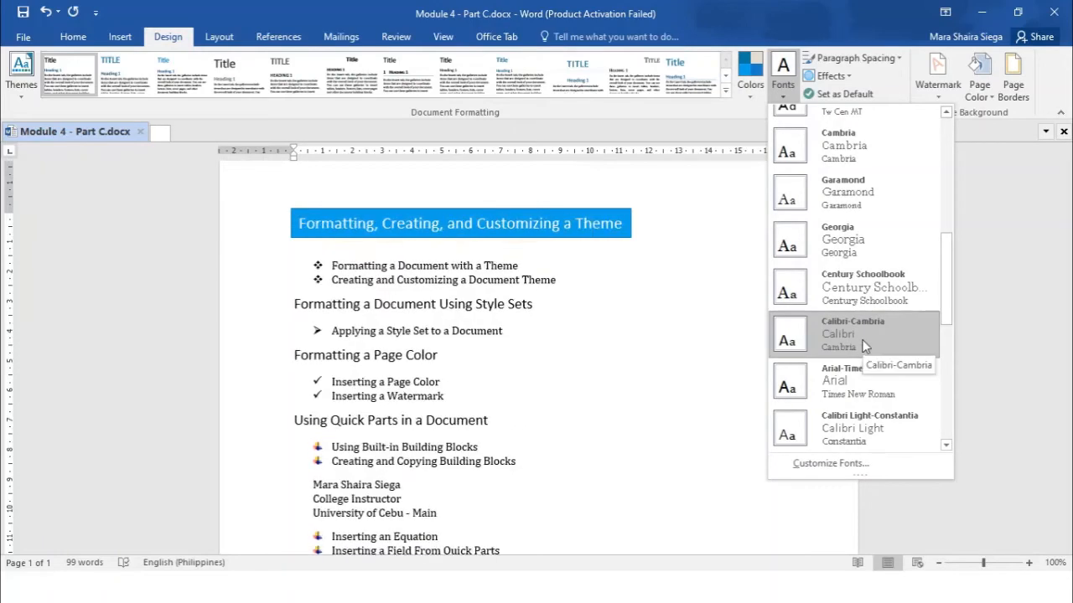
scroll(865, 346, "down", 3)
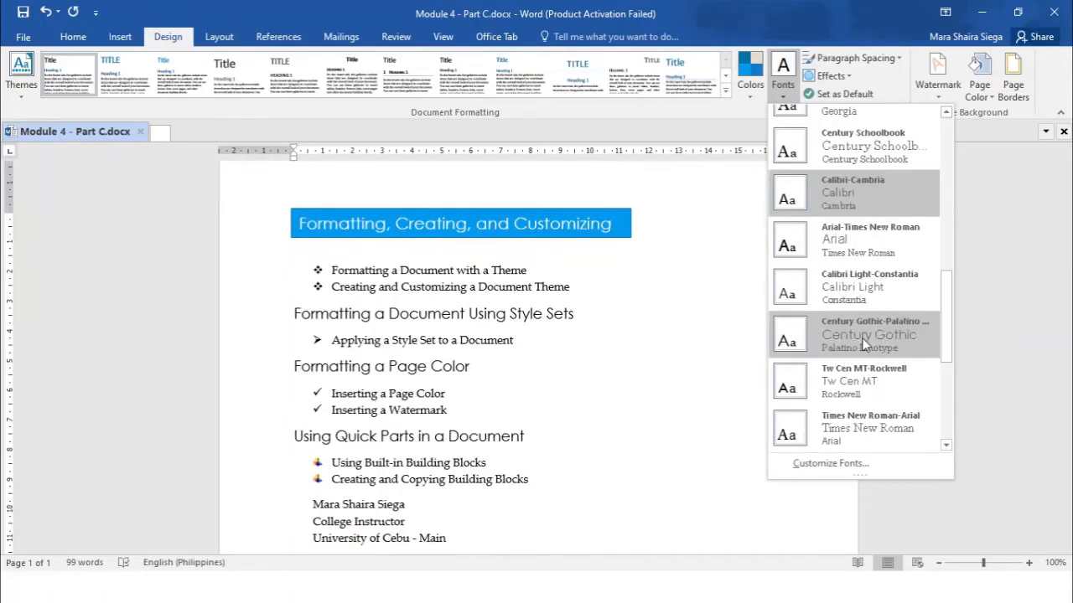
left_click(846, 467)
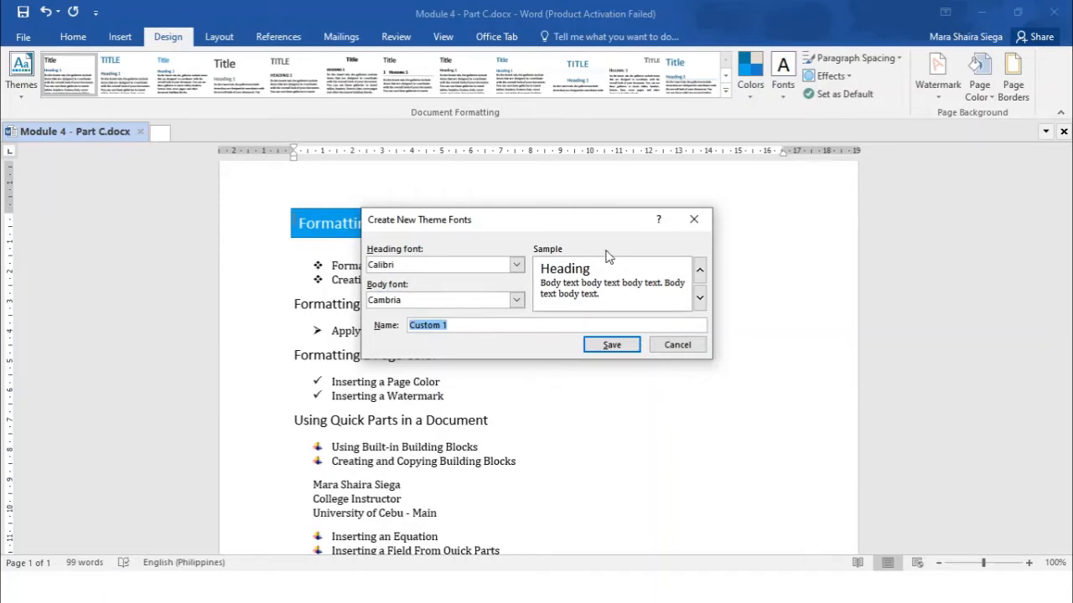
left_click(694, 220)
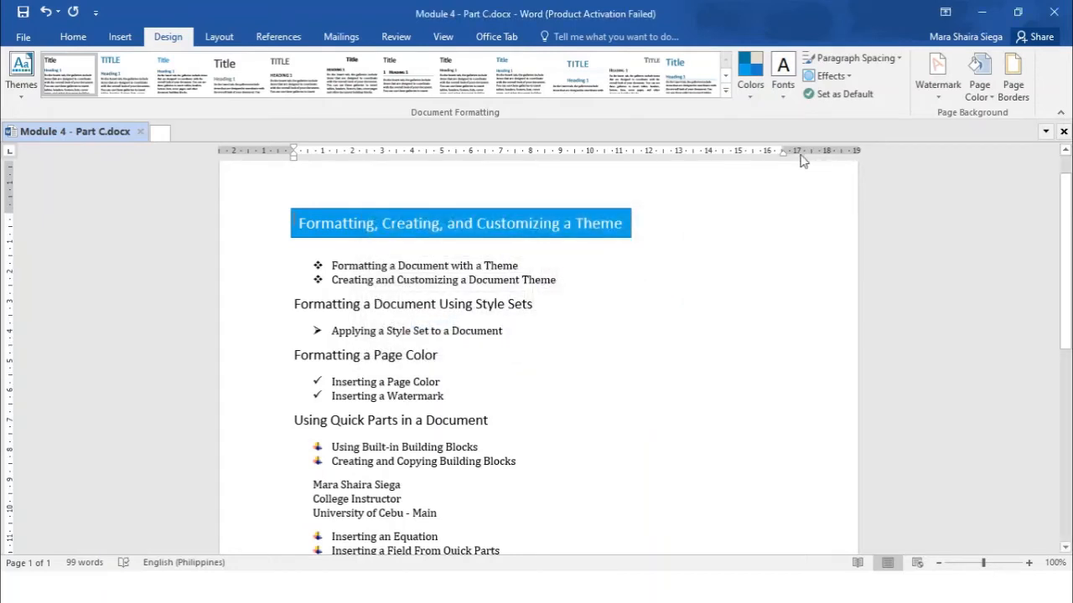
Apply the Grunge Texture theme effects to the document.
left_click(849, 80)
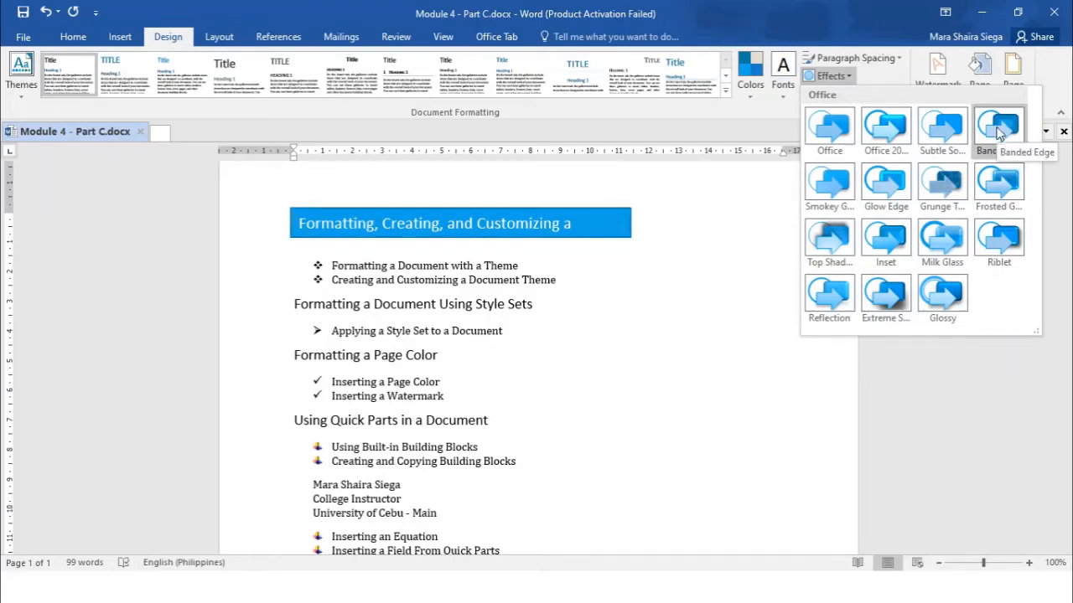
left_click(945, 185)
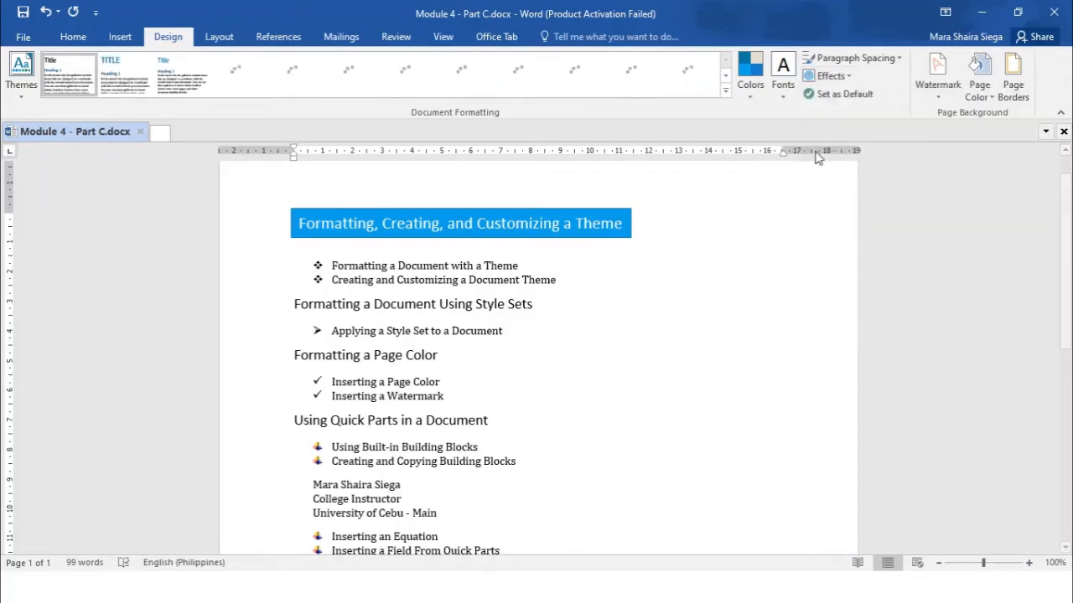
left_click(619, 220)
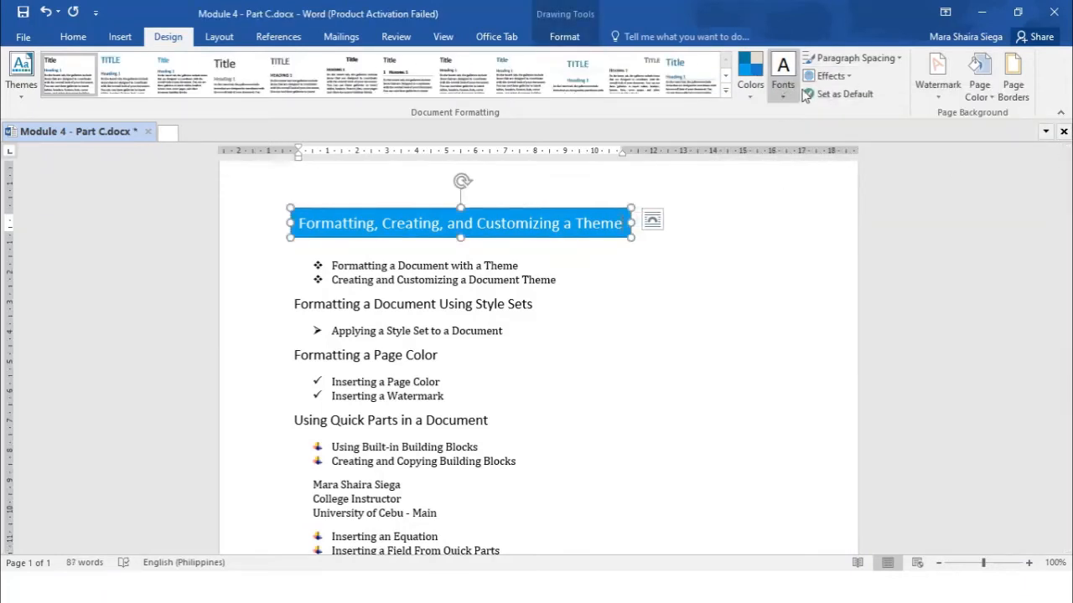
left_click(849, 77)
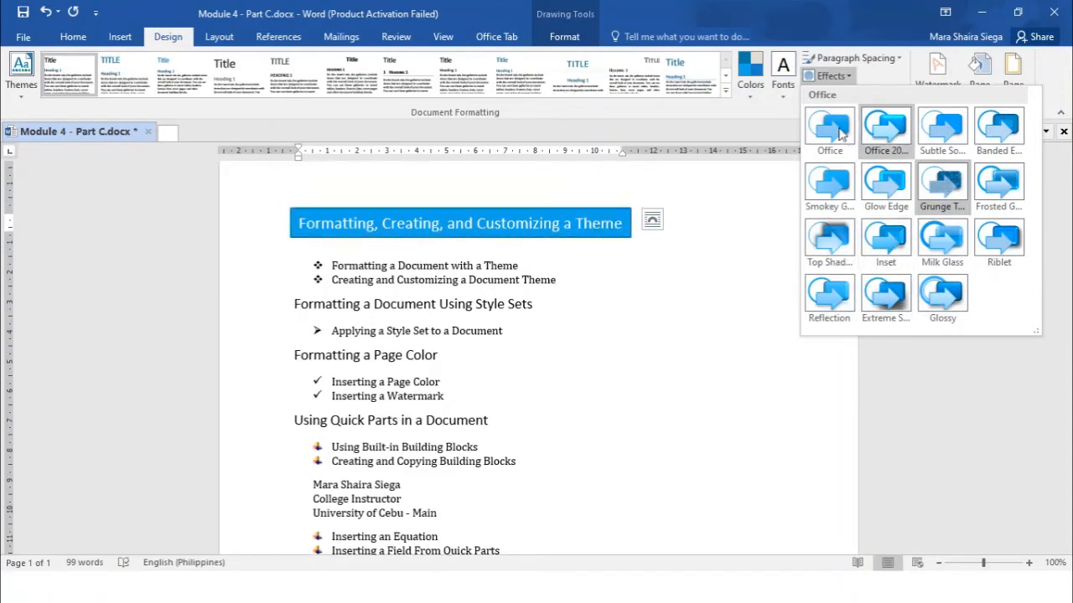
left_click(849, 77)
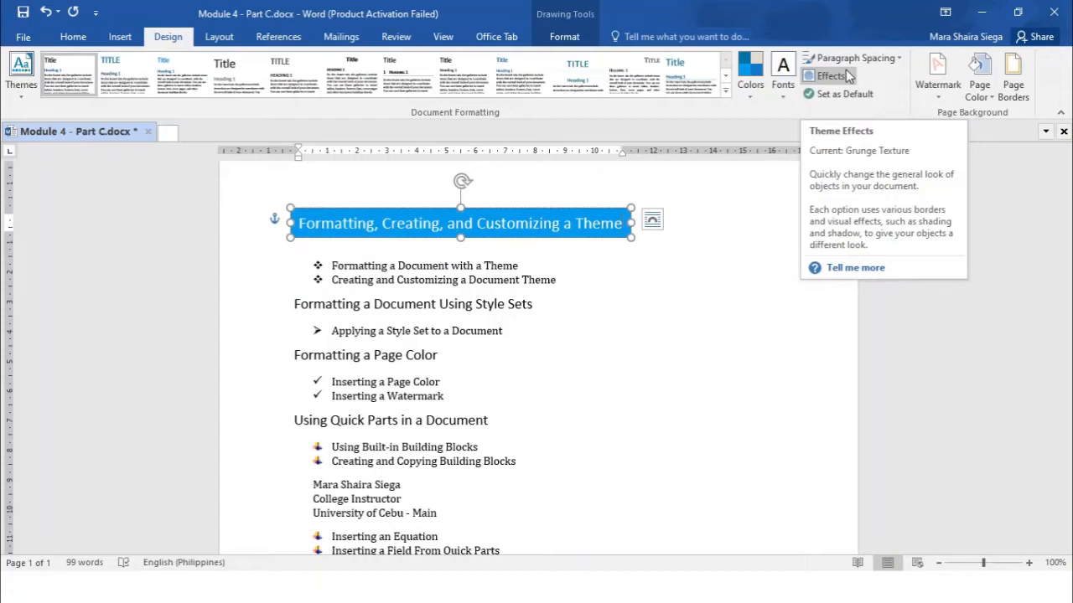
left_click(846, 73)
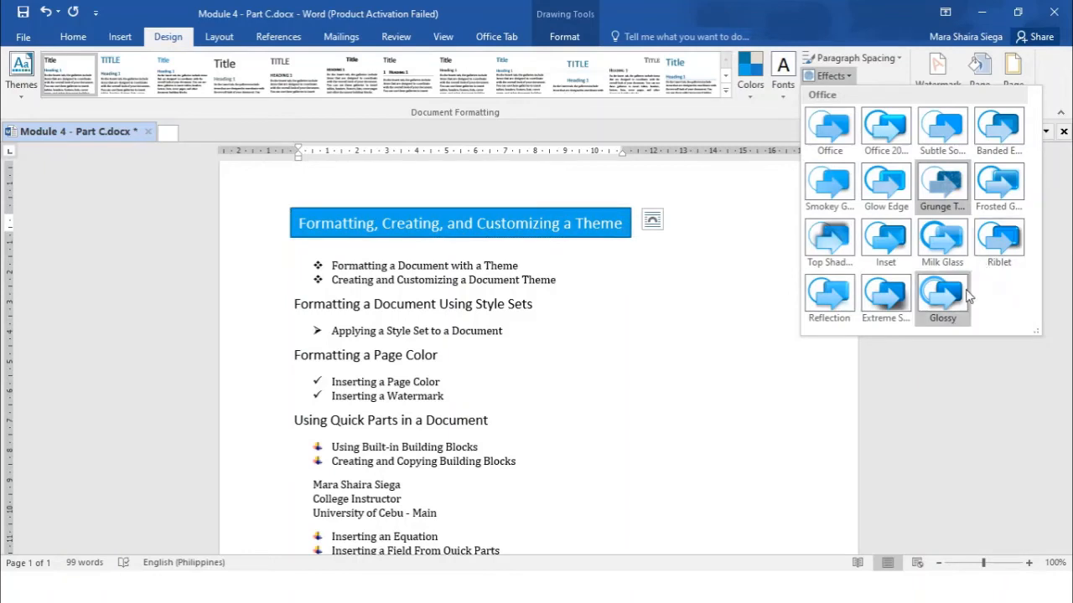
left_click(680, 285)
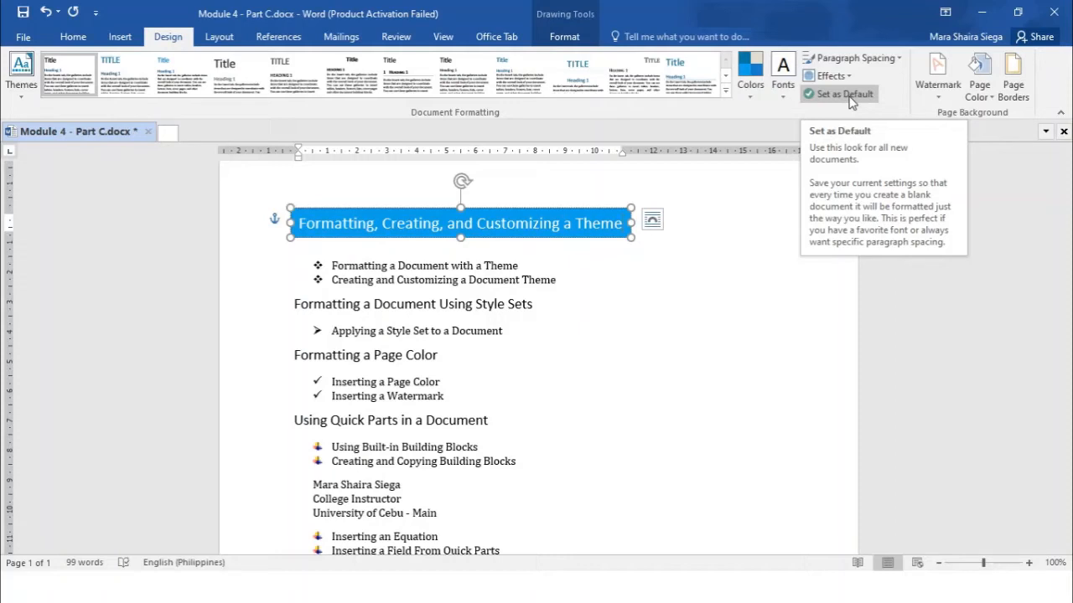
Apply the built-in style set with the solid blue Heading 1 band to the document.
left_click(494, 280)
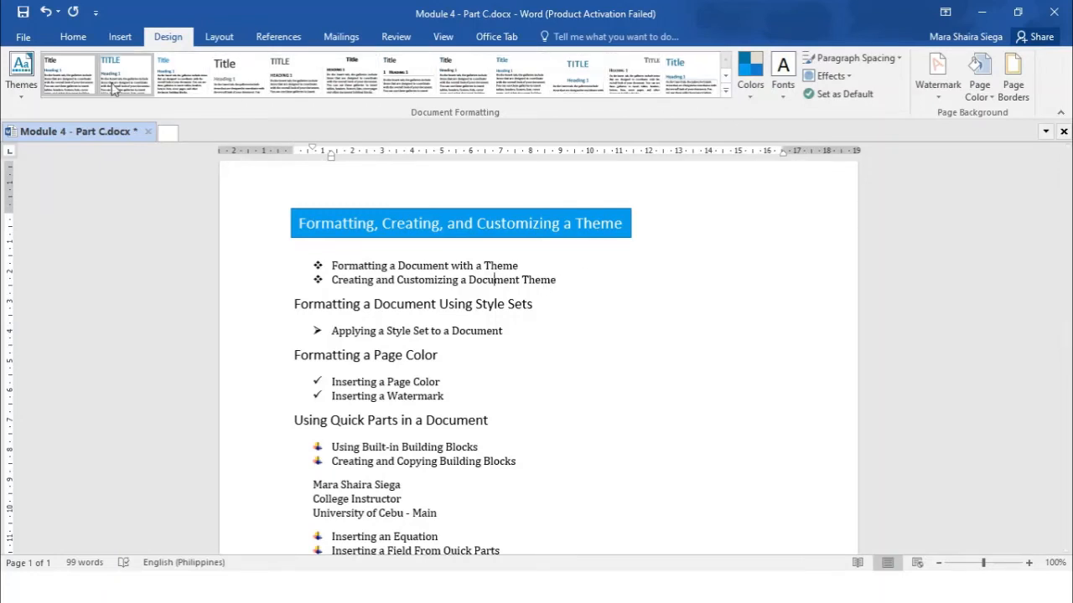
left_click(726, 92)
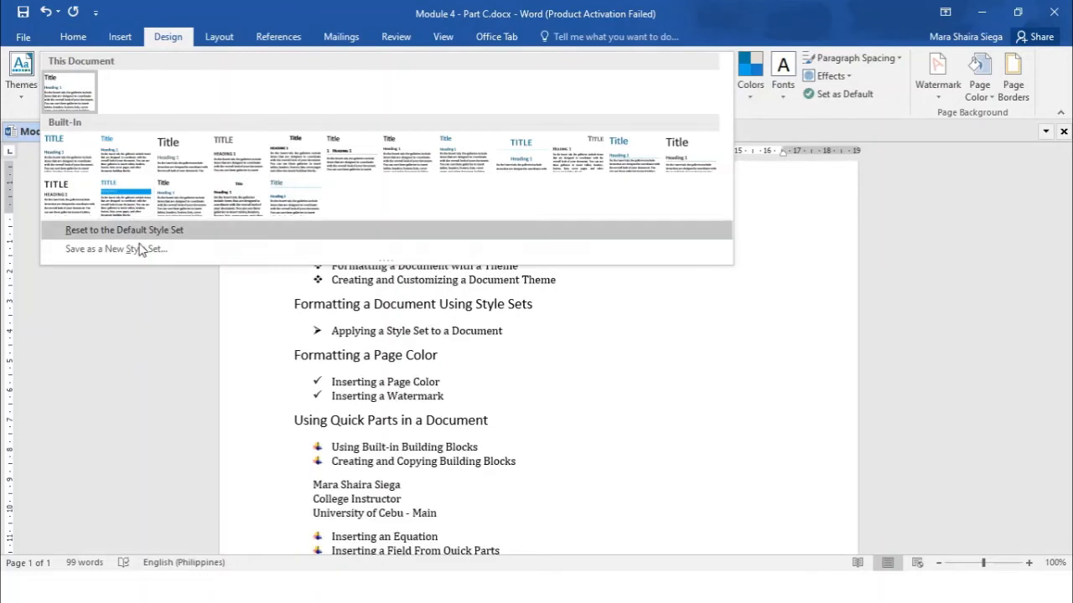
left_click(117, 191)
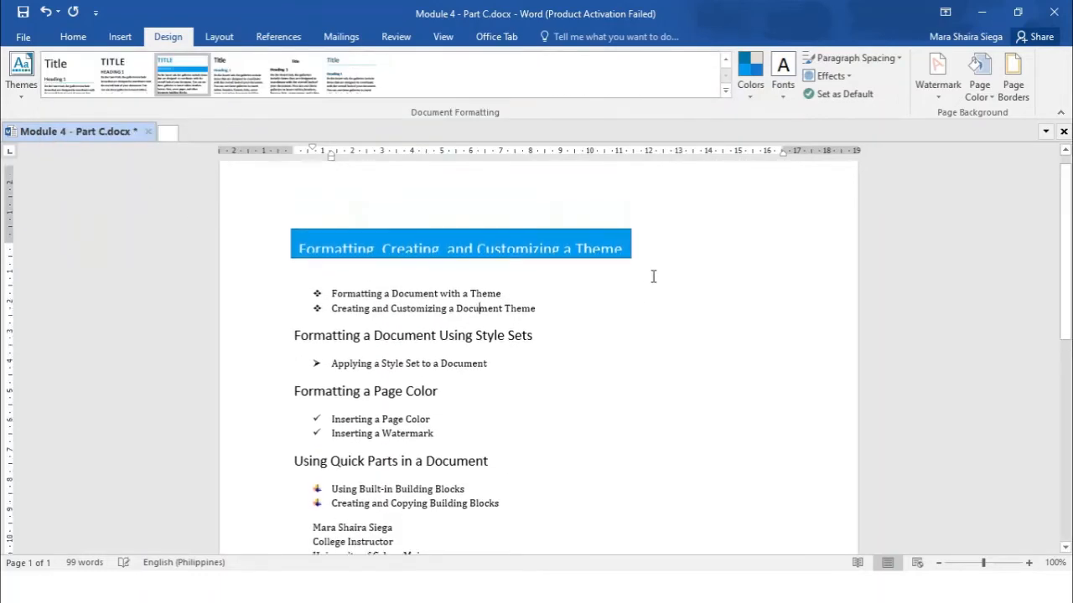
Enlarge the blue title text box so that the full title line fits inside it, and deselect it.
left_click(631, 268)
left_click_drag(631, 268, 637, 280)
left_click(652, 305)
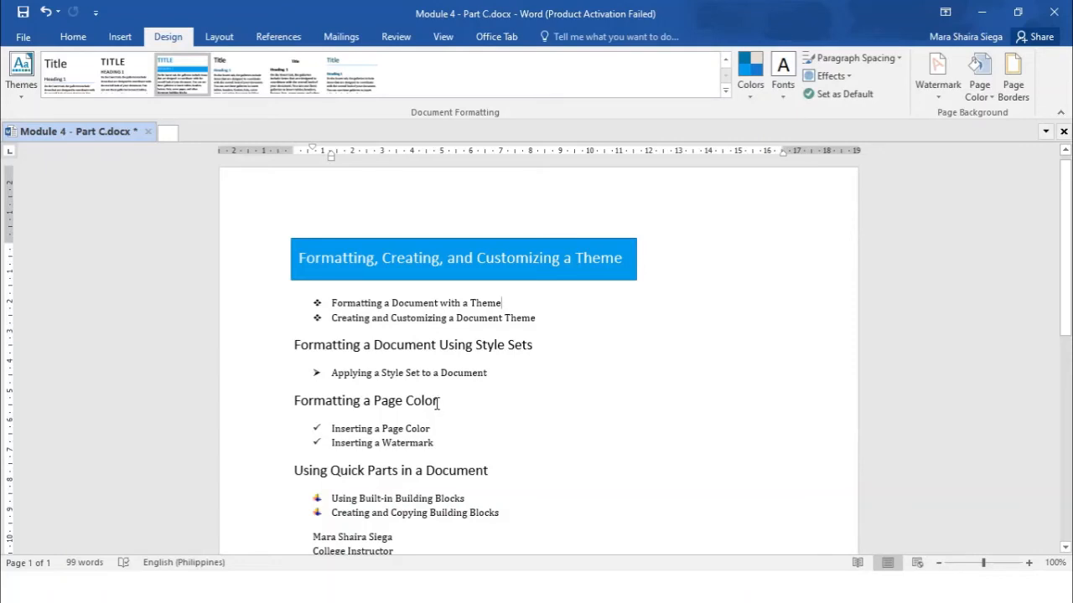
Replace "Page Color" in the "Formatting a Page Color" heading with "Document Background".
left_click_drag(437, 404, 383, 403)
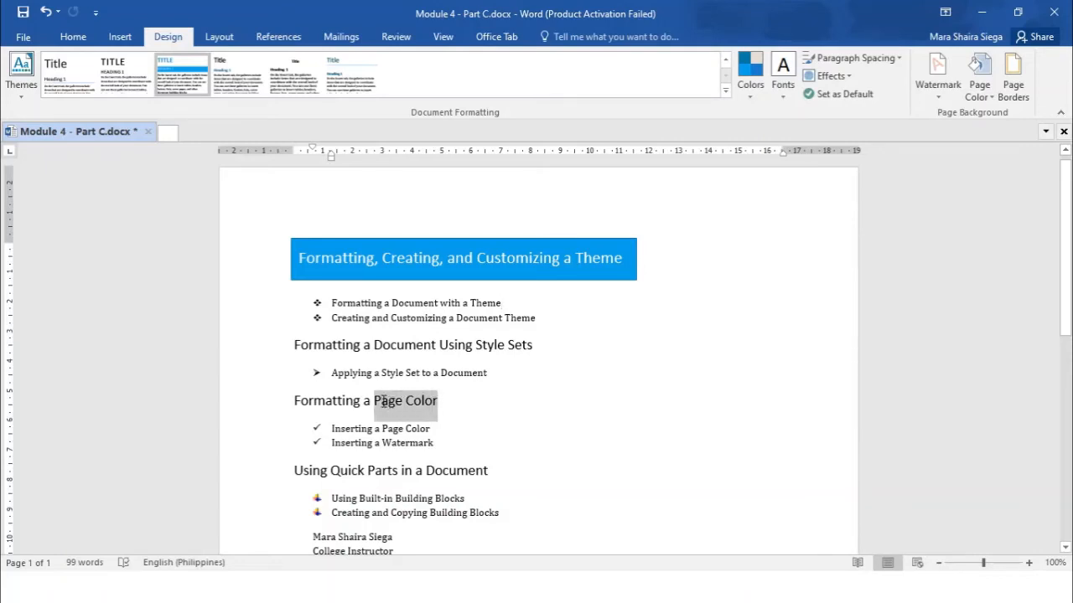
type("Document")
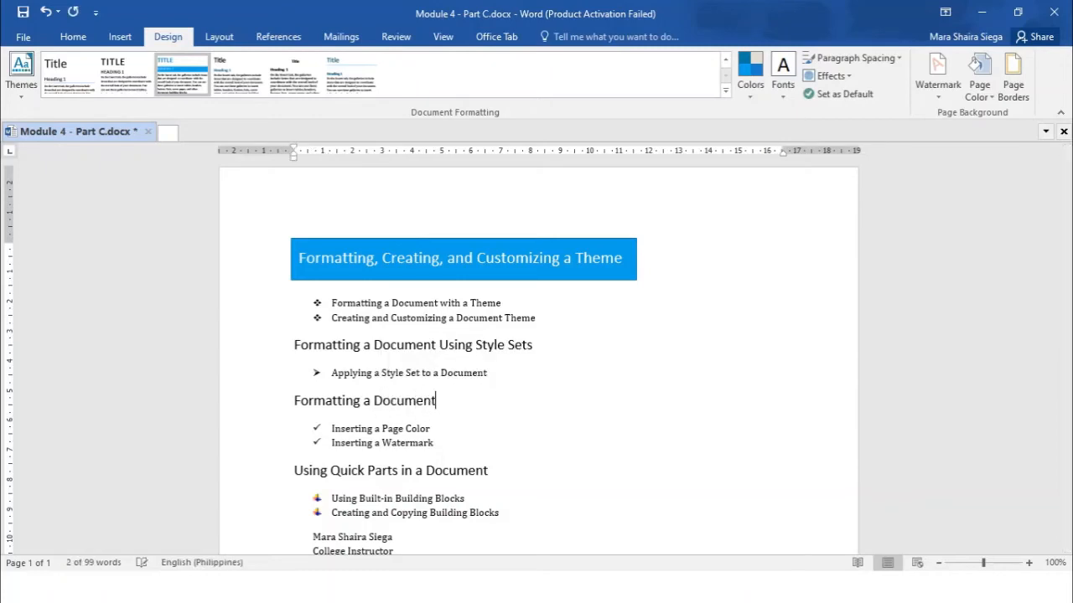
type(" Background")
left_click(529, 342)
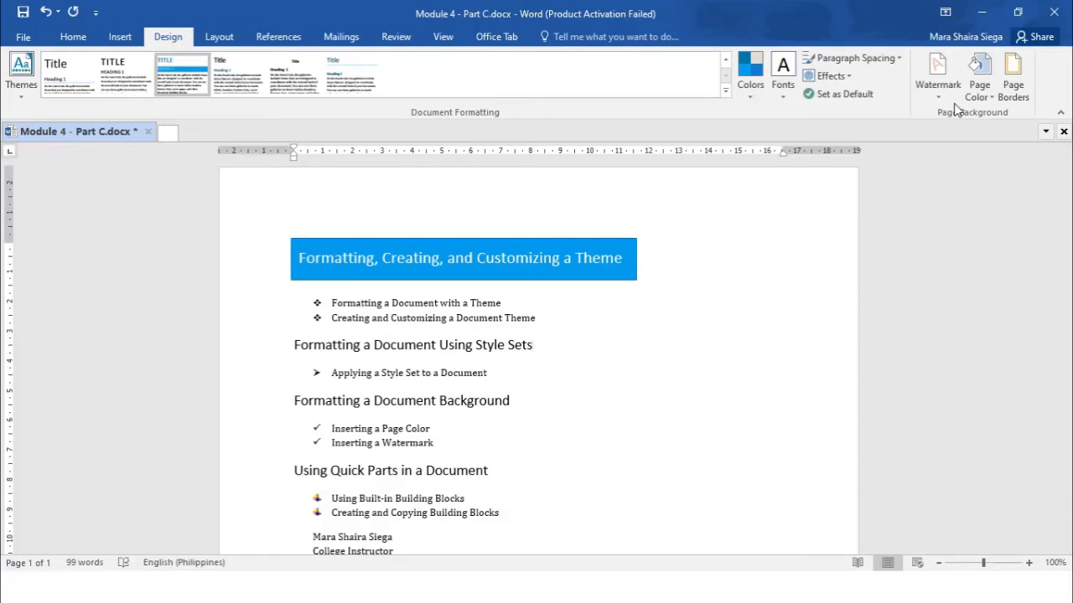
Set the document's page color to the lightest tint of the aqua theme color.
left_click(1006, 92)
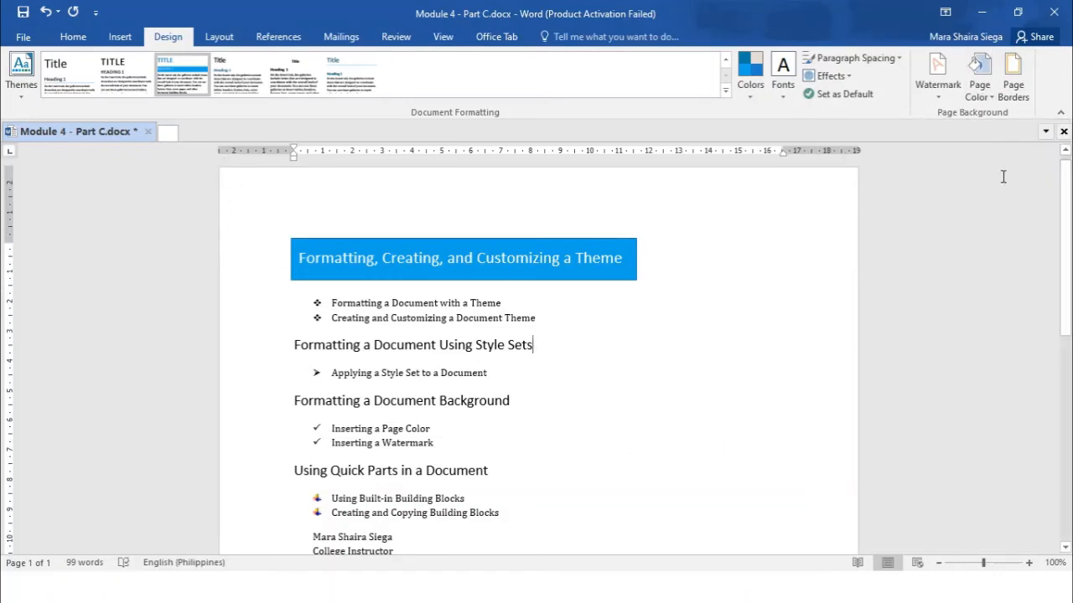
left_click(993, 99)
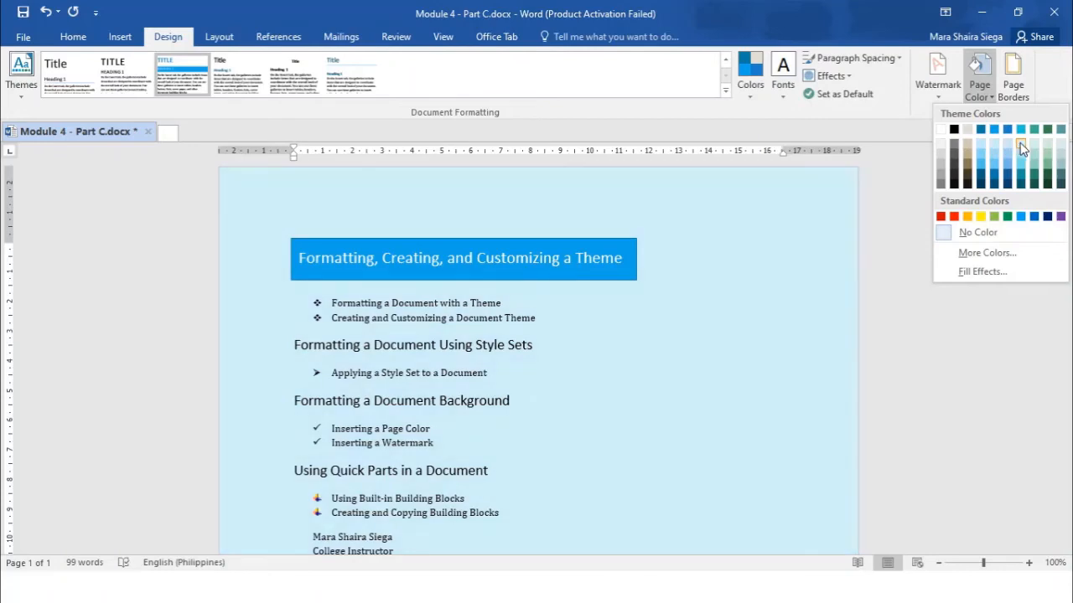
left_click(1020, 144)
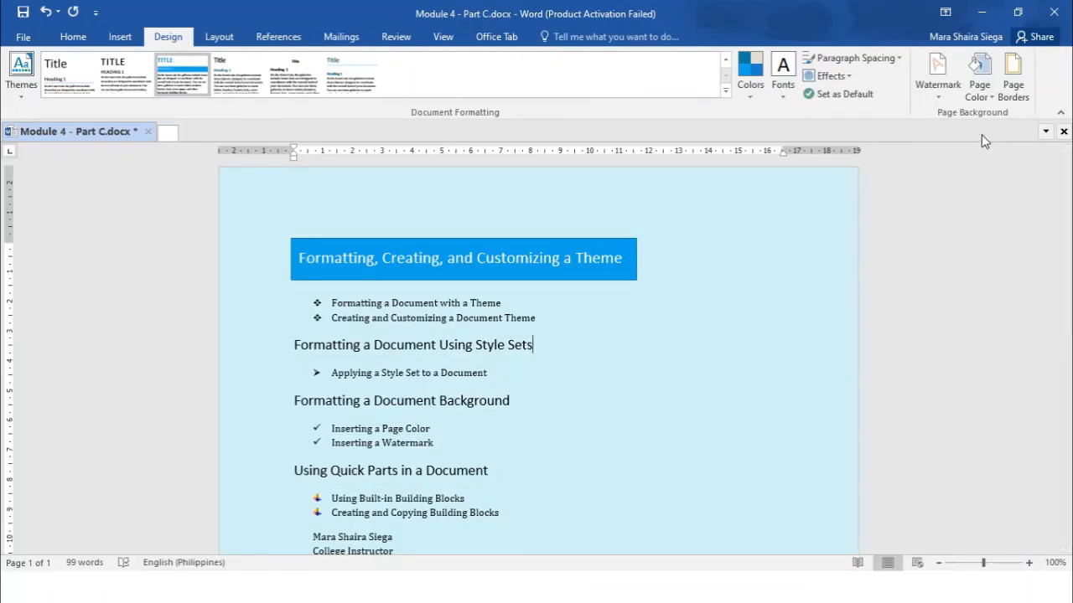
Change the page color back to plain white.
scroll(704, 283, "down", 2)
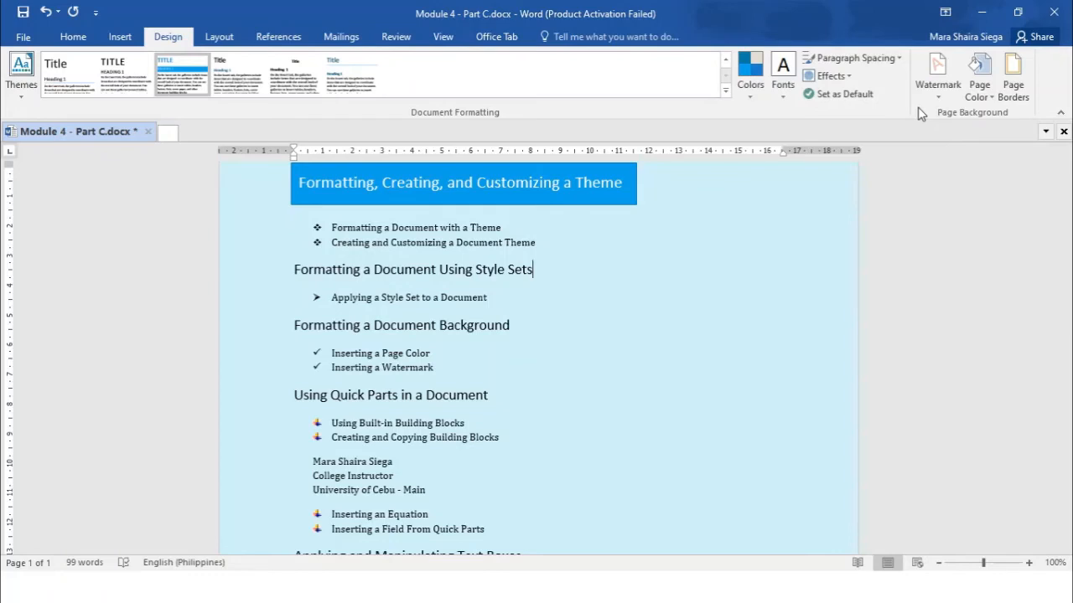
scroll(919, 203, "up", 1)
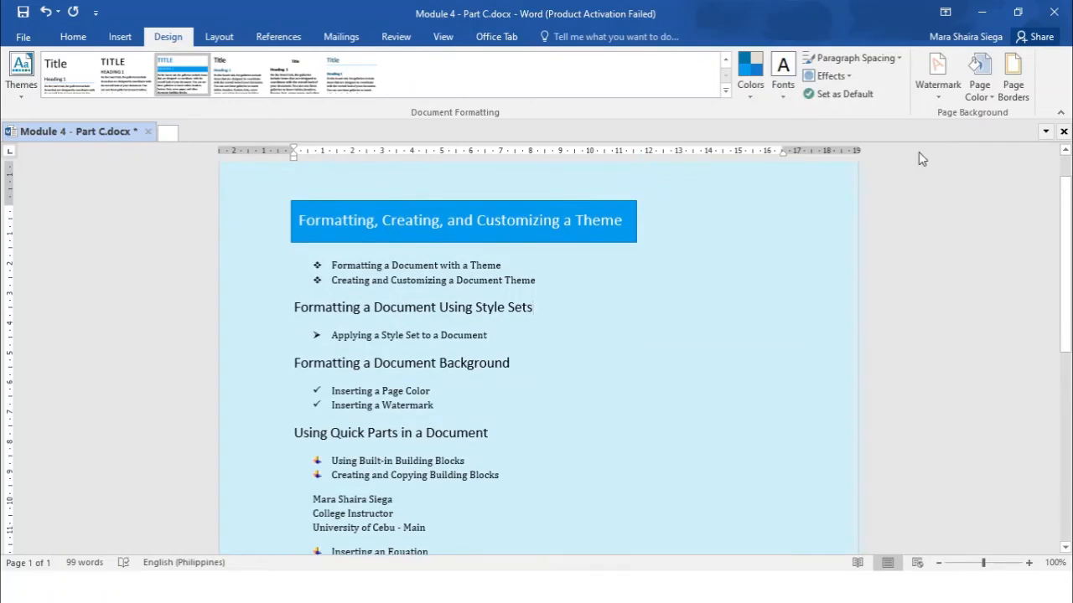
left_click(986, 98)
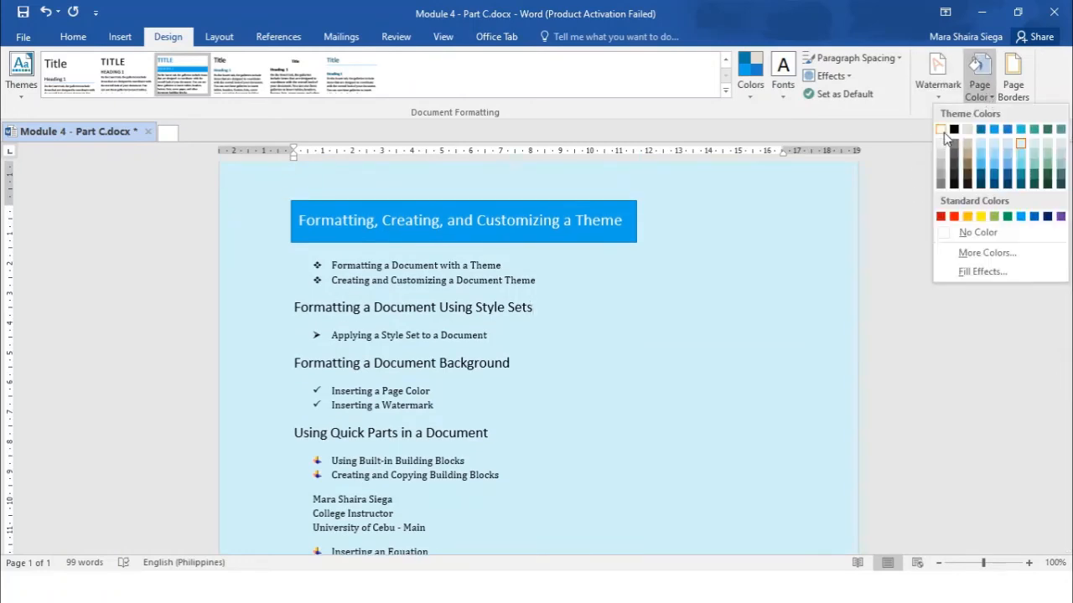
key("Escape")
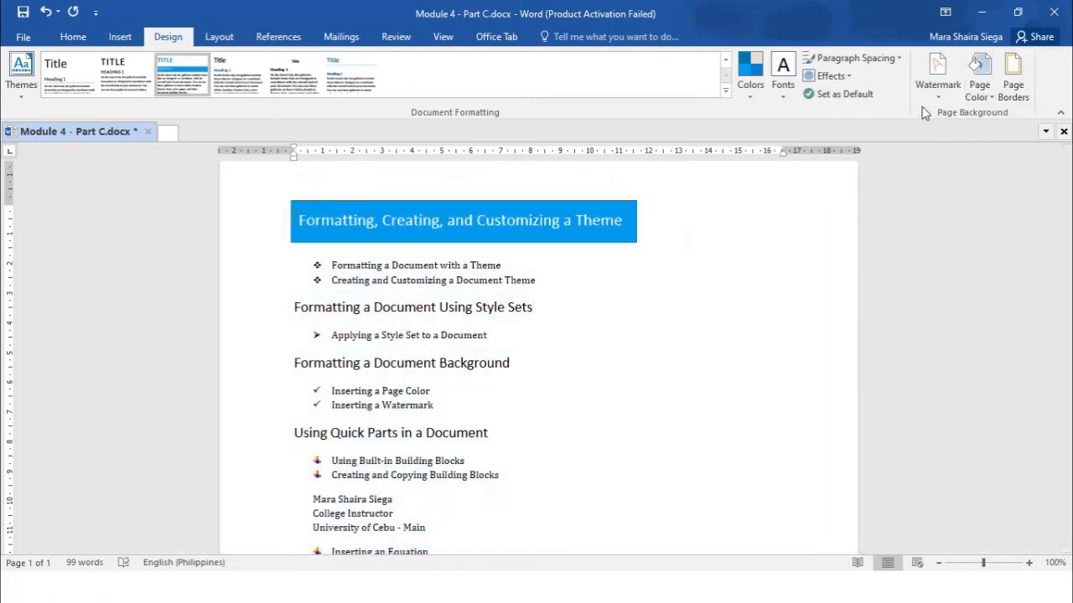
Look through the built-in watermark gallery and start a custom watermark set to the text type.
left_click(936, 83)
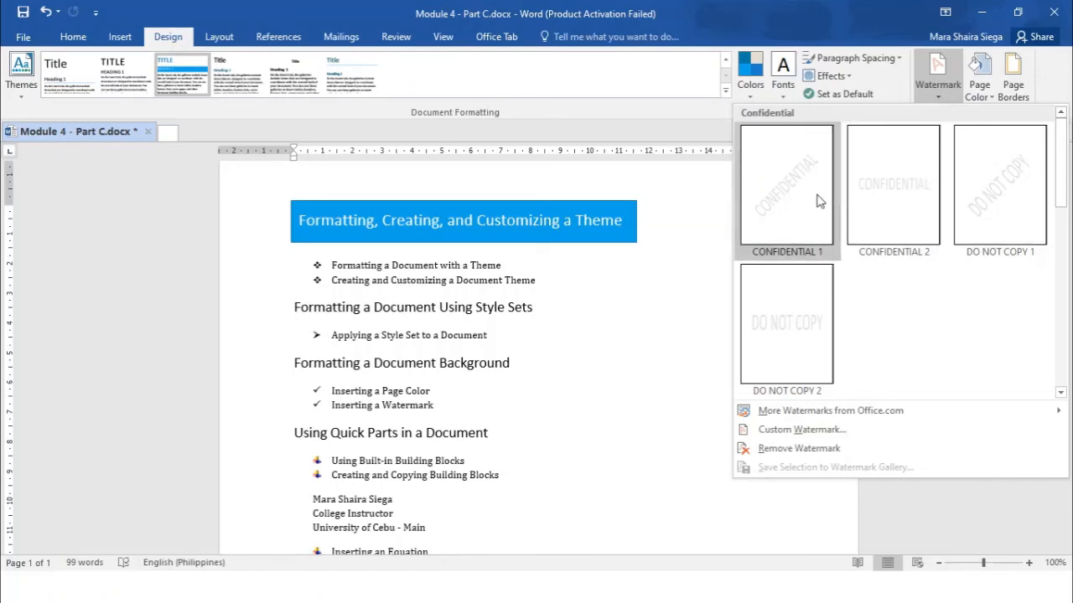
scroll(922, 197, "down", 5)
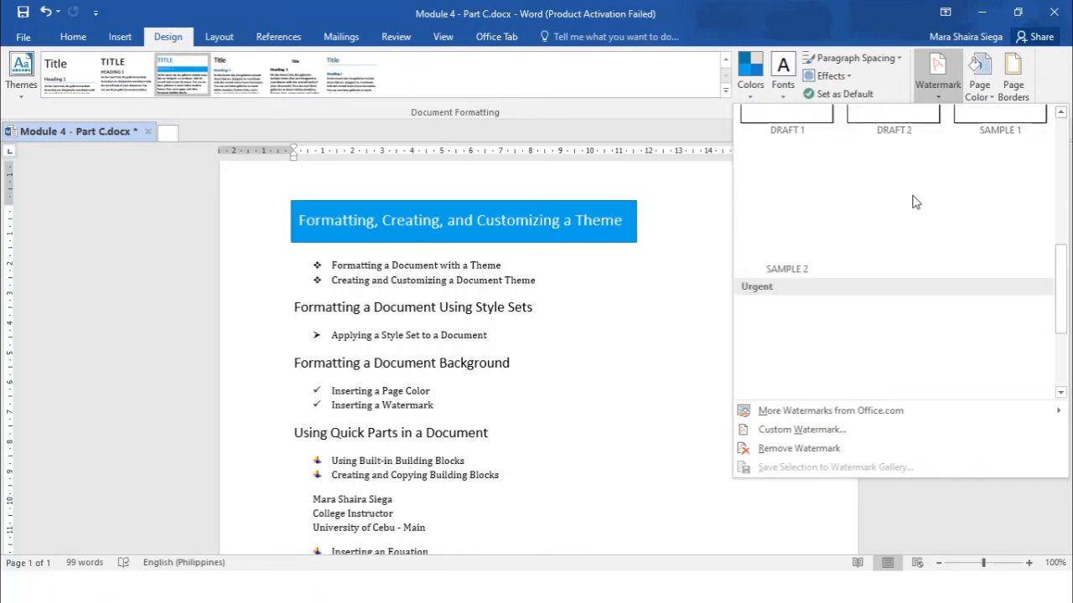
scroll(915, 201, "up", 5)
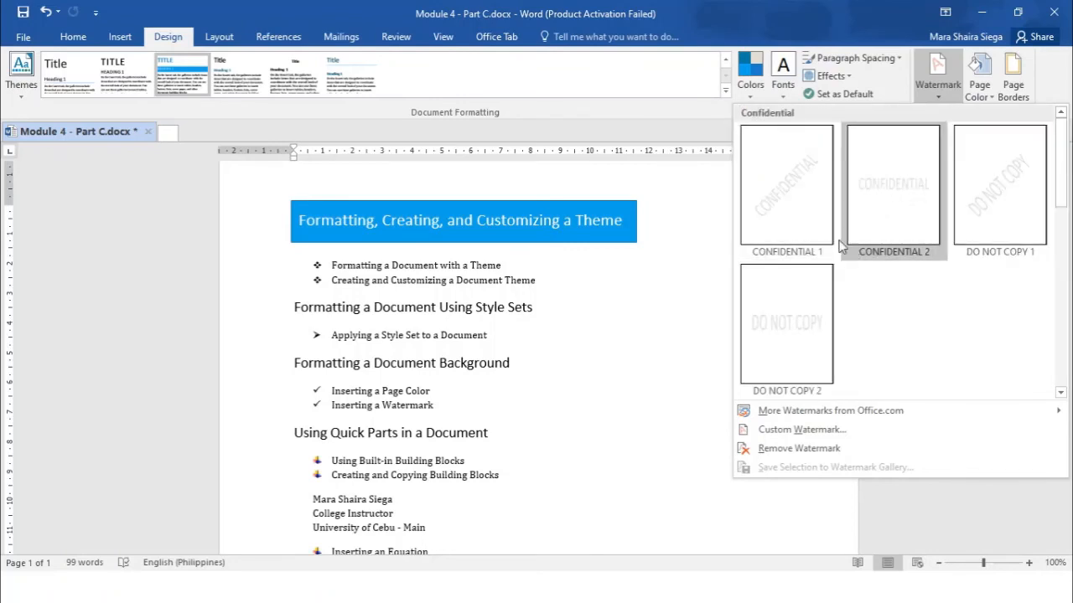
scroll(793, 231, "down", 5)
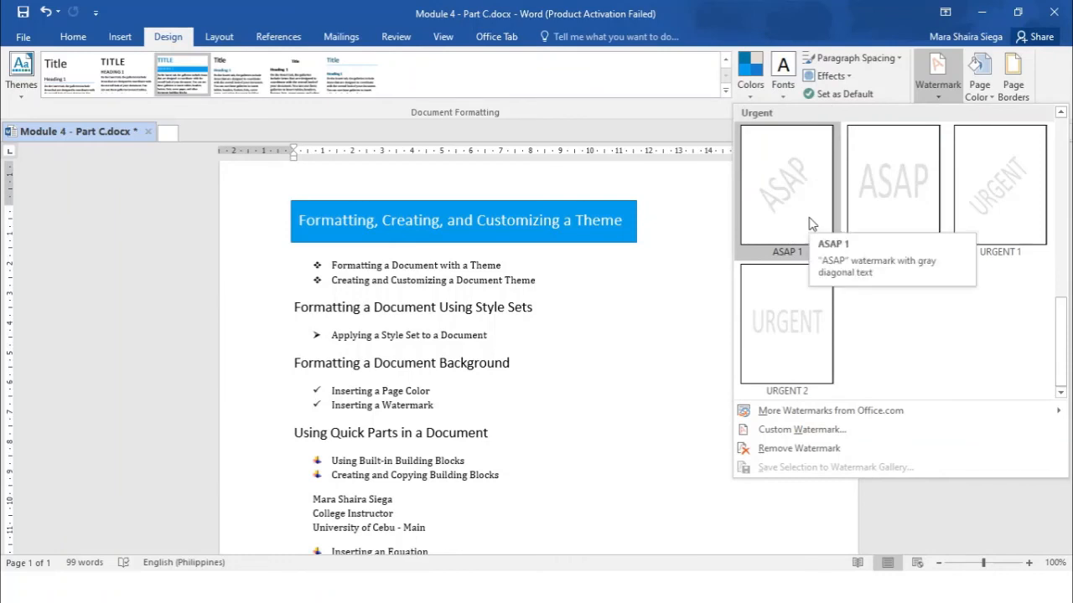
scroll(817, 285, "up", 4)
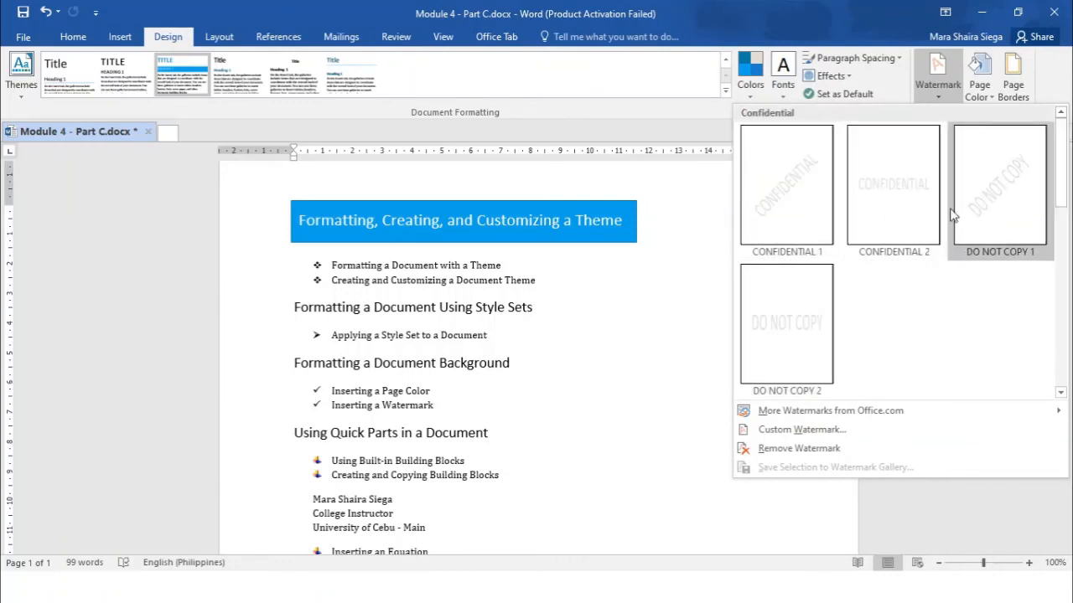
left_click(773, 431)
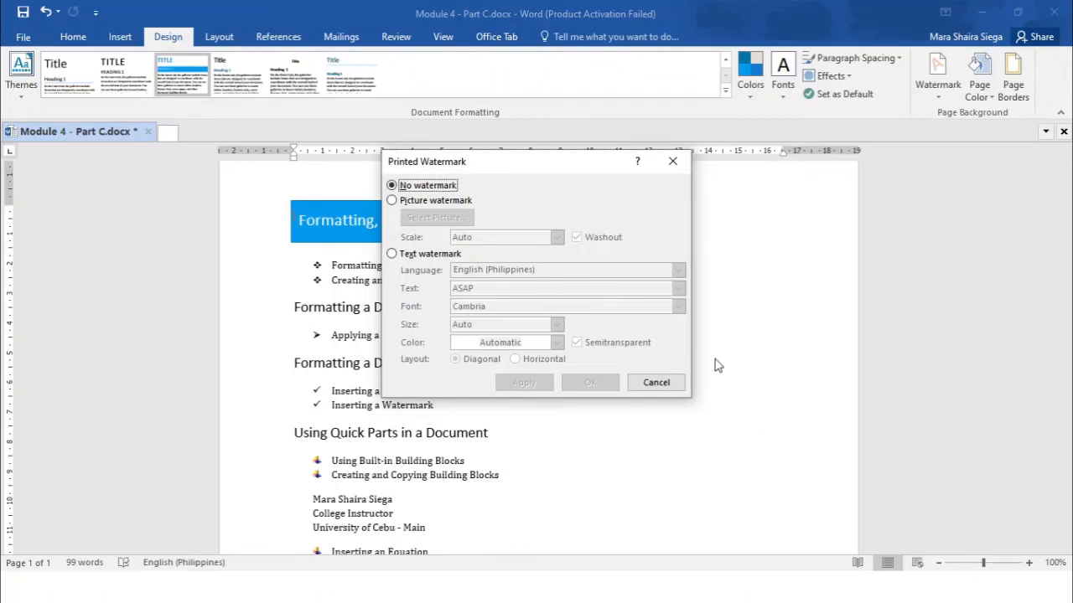
left_click(392, 201)
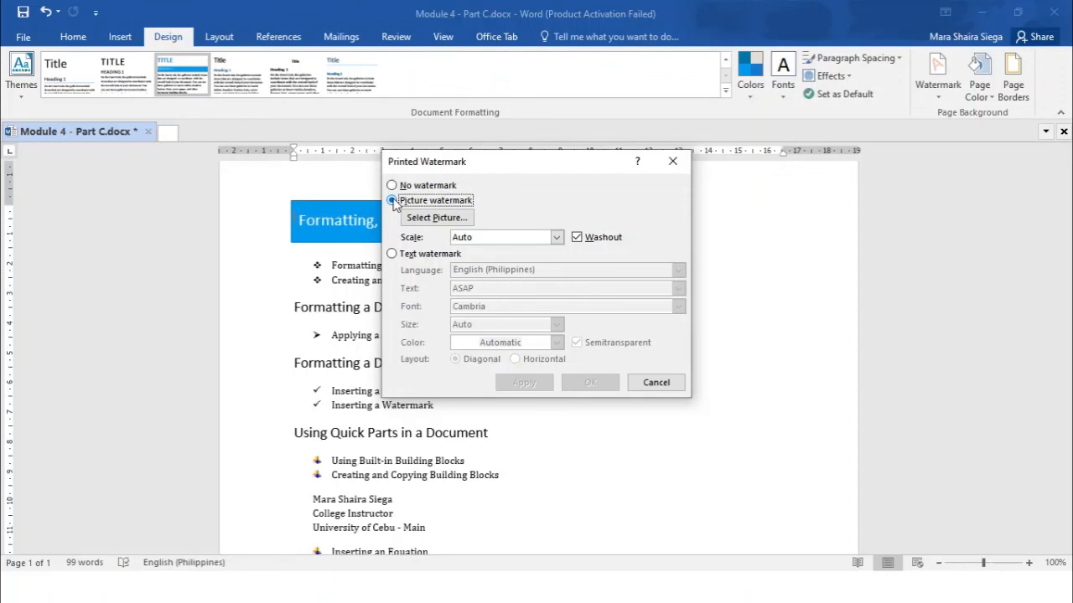
left_click(393, 255)
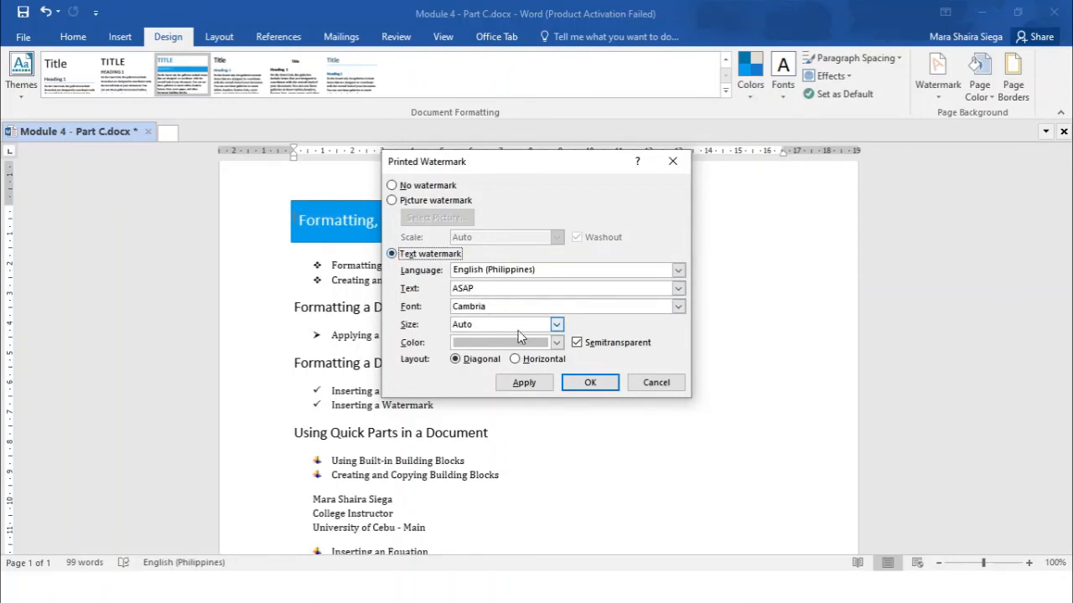
Set the diagonal text watermark to red with the text "Confidential" and insert it in the document.
left_click(556, 343)
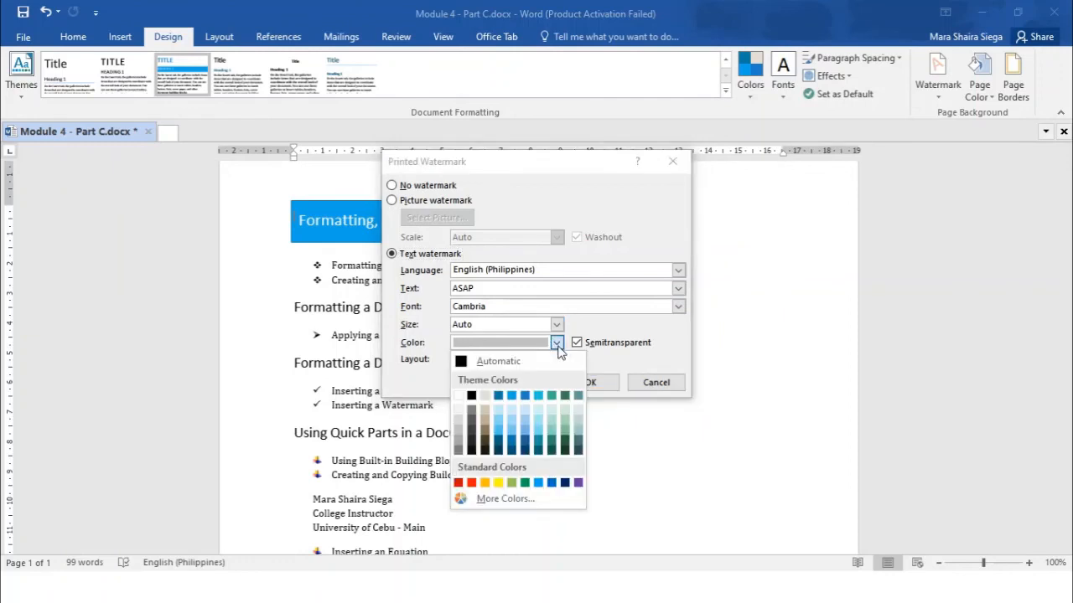
left_click(471, 483)
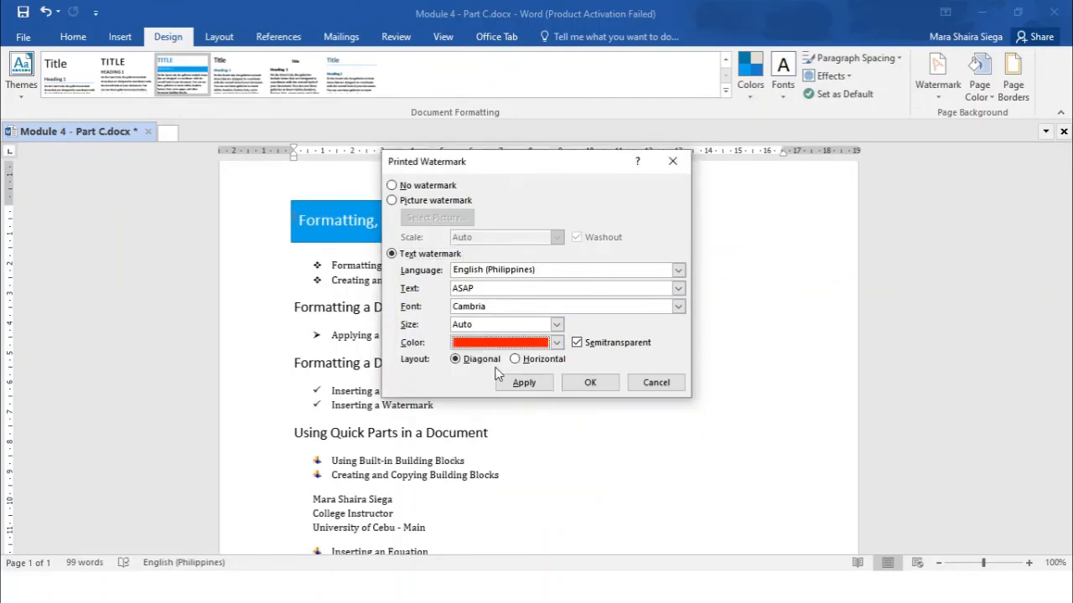
left_click(436, 289)
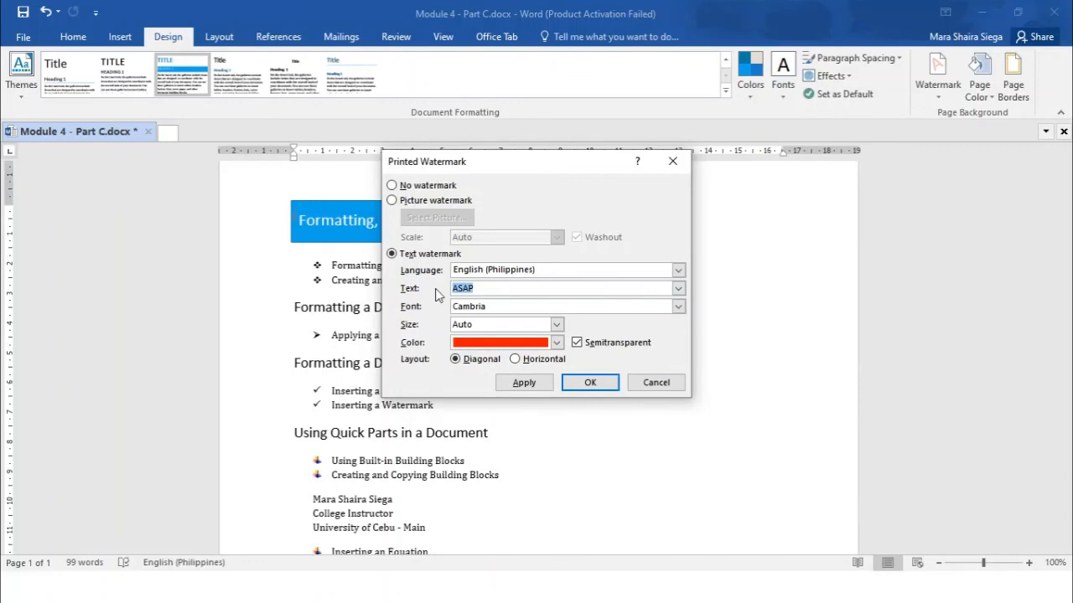
type("Confidential")
left_click(585, 383)
left_click(587, 383)
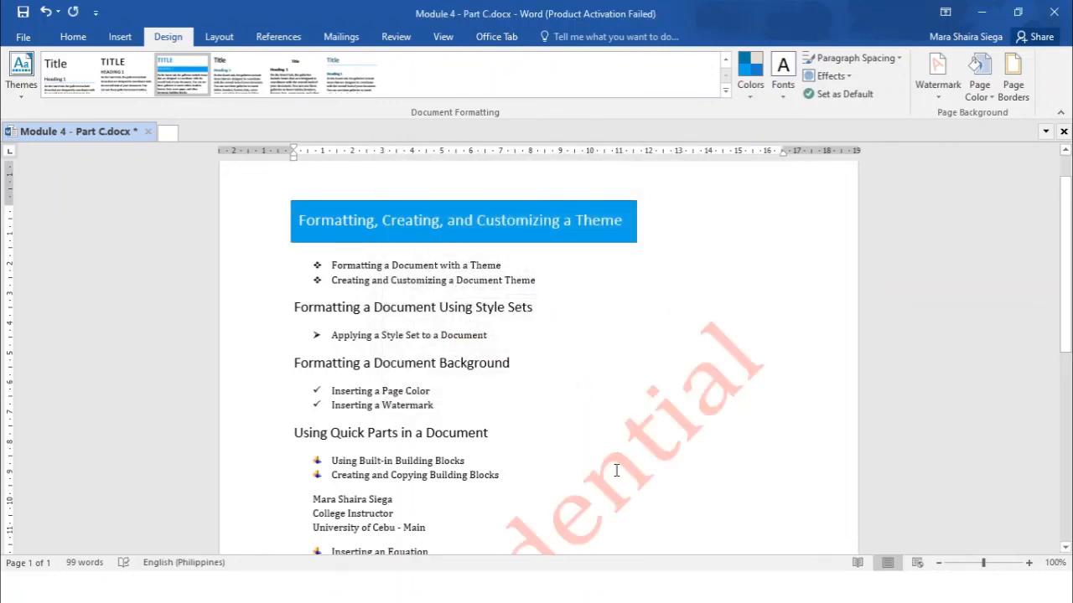
Examine how the Confidential watermark lies across the whole page behind the text at 80% zoom.
scroll(678, 423, "down", 5)
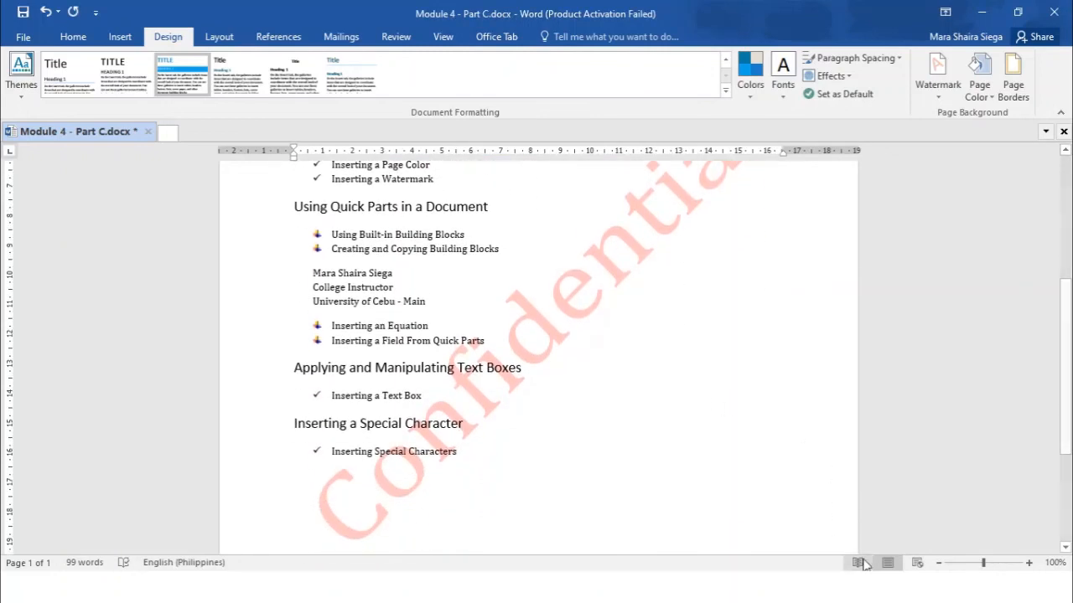
left_click(939, 563)
left_click(938, 564)
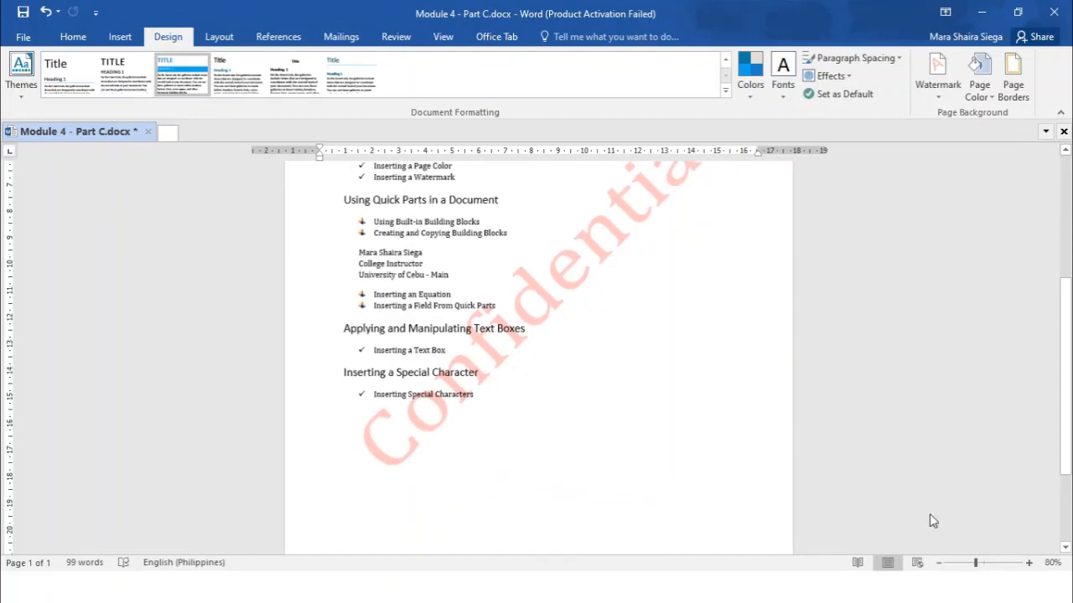
scroll(926, 431, "up", 4)
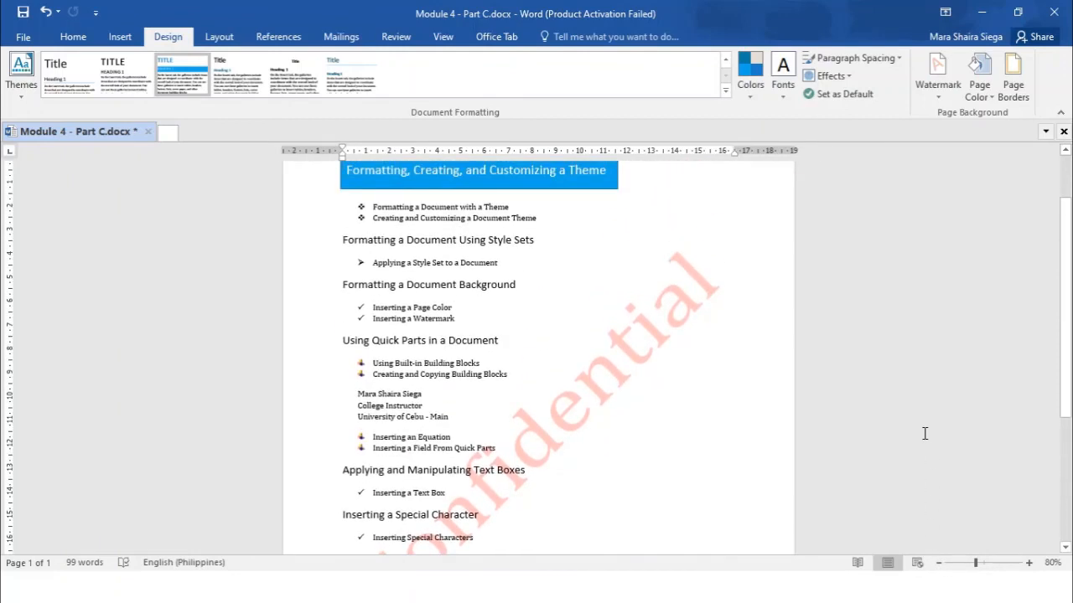
scroll(922, 431, "down", 2)
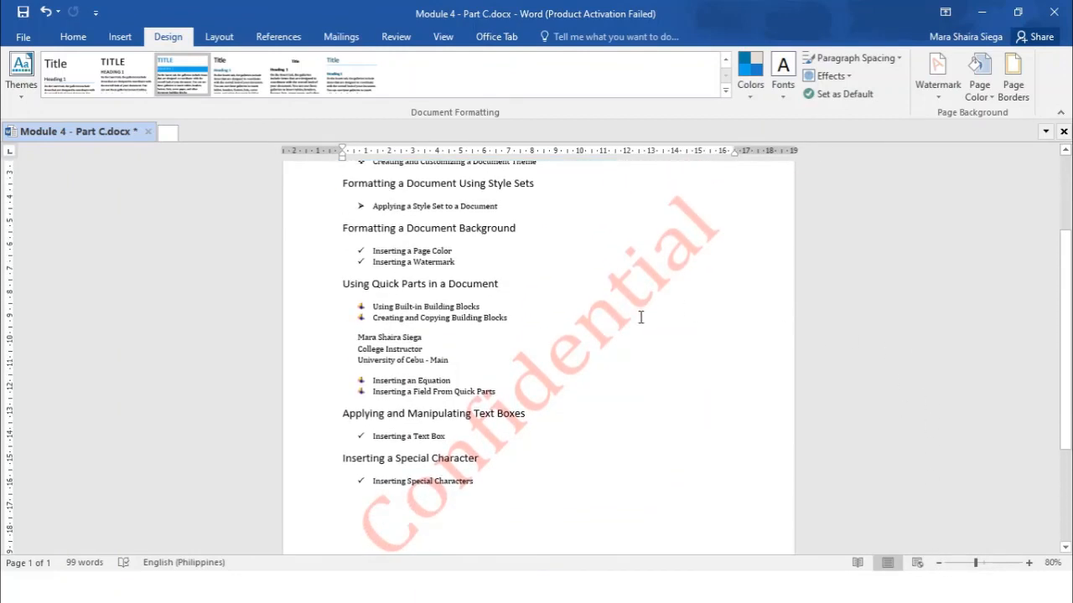
scroll(642, 314, "down", 1)
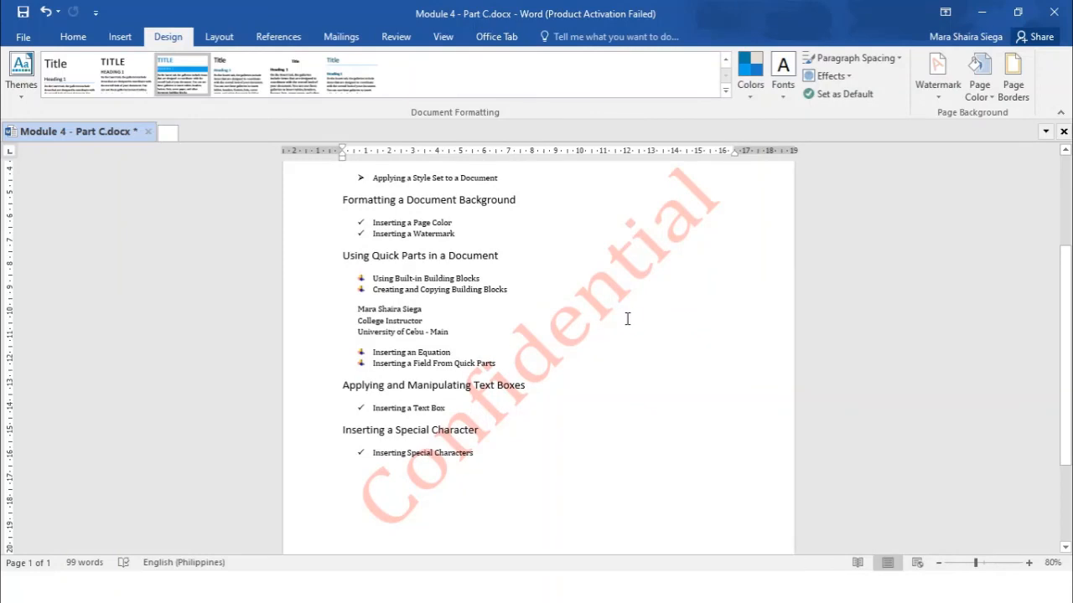
left_click(491, 387)
scroll(579, 344, "down", 3)
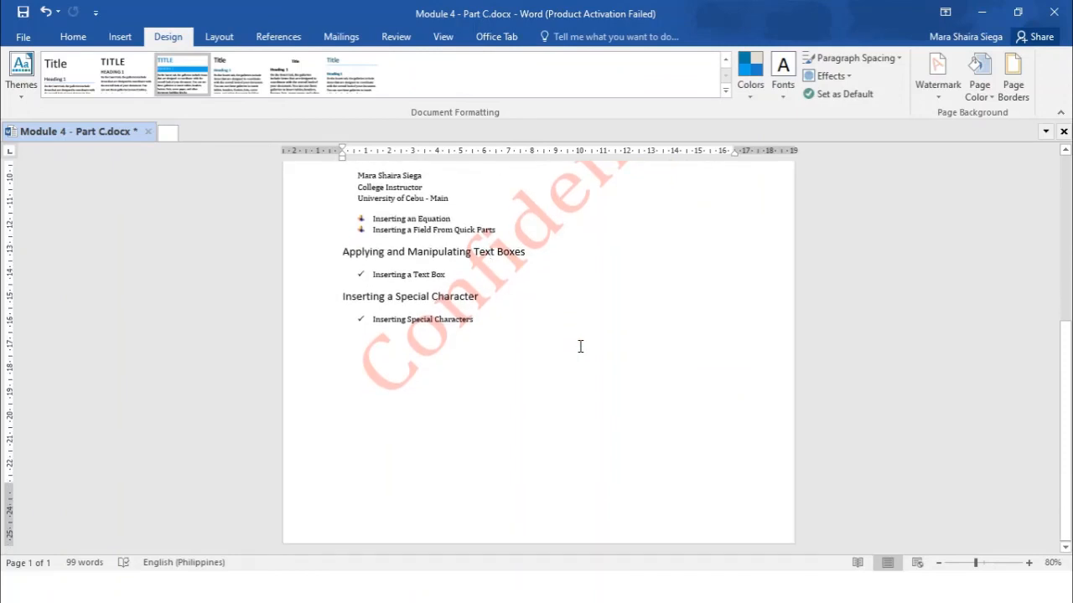
left_click(452, 372)
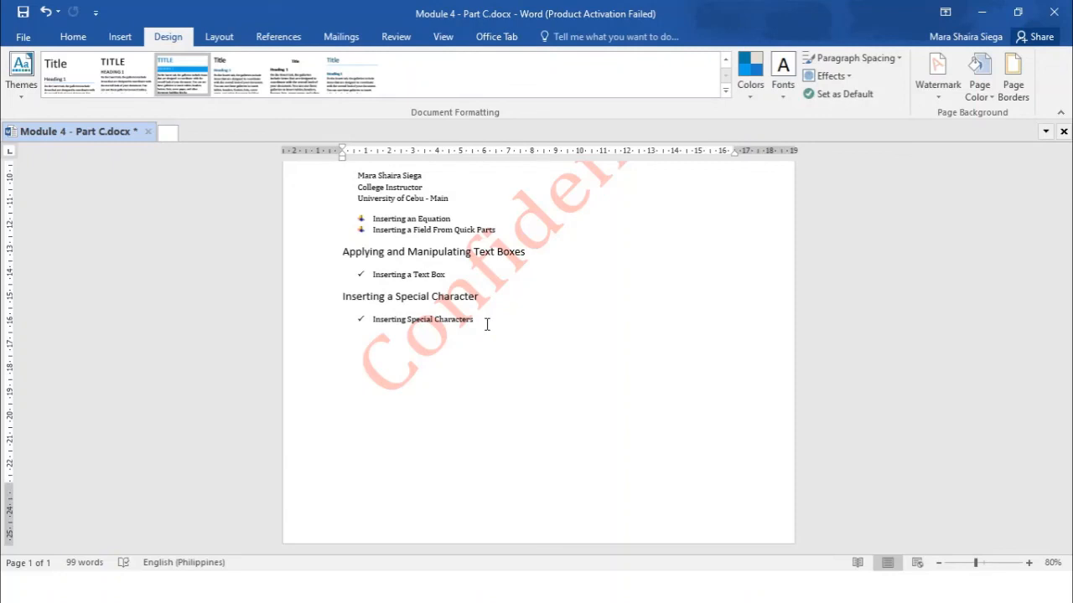
Remove the Confidential watermark from the document and restore the view to 100% zoom.
left_click(938, 92)
left_click(807, 446)
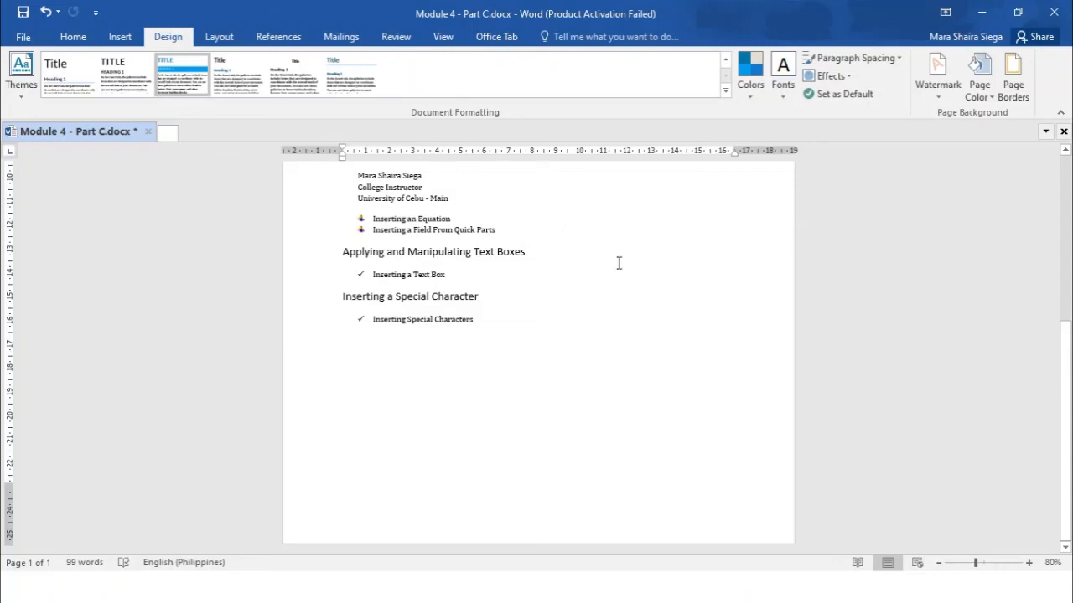
scroll(620, 264, "up", 5)
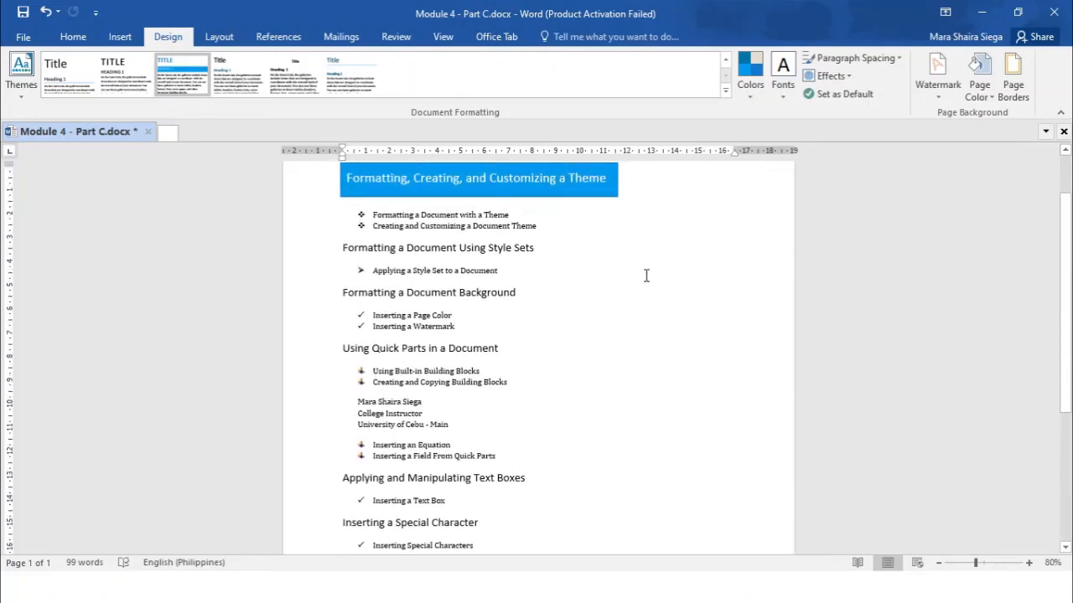
left_click(1027, 563)
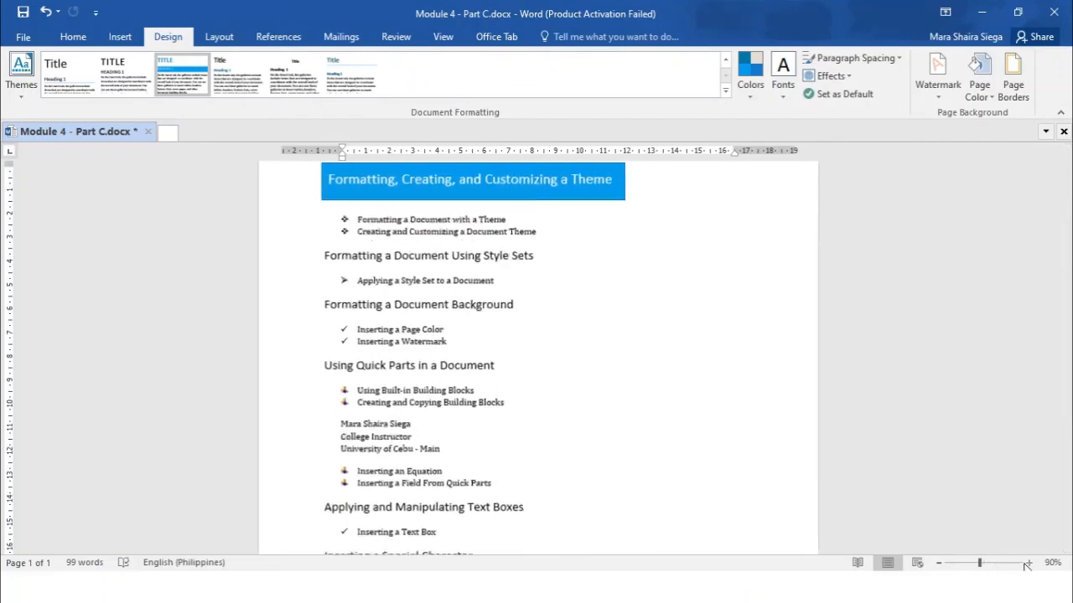
left_click(1028, 563)
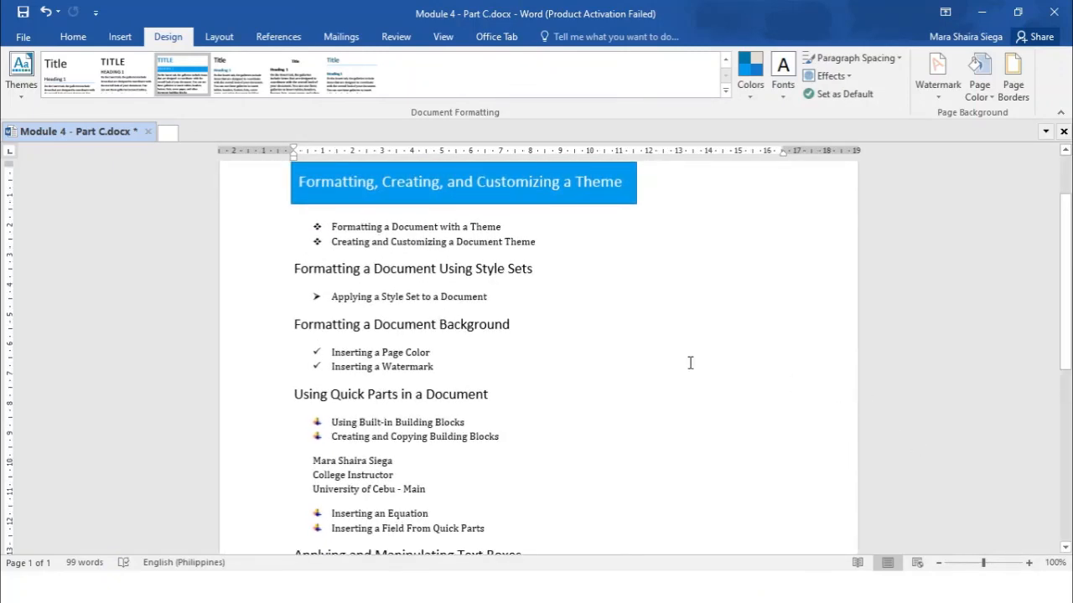
scroll(673, 361, "down", 1)
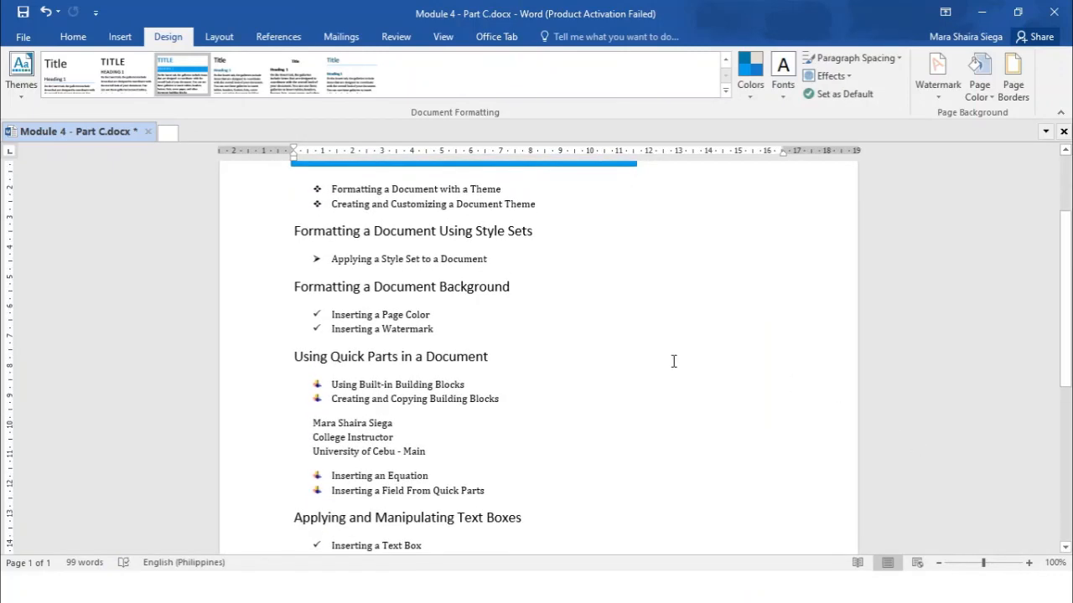